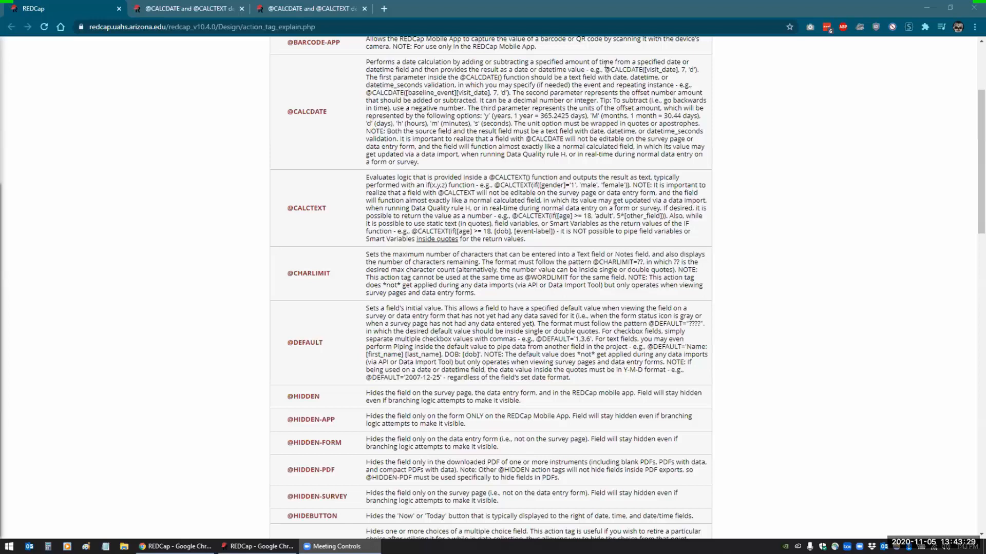
drag(604, 69, 642, 69)
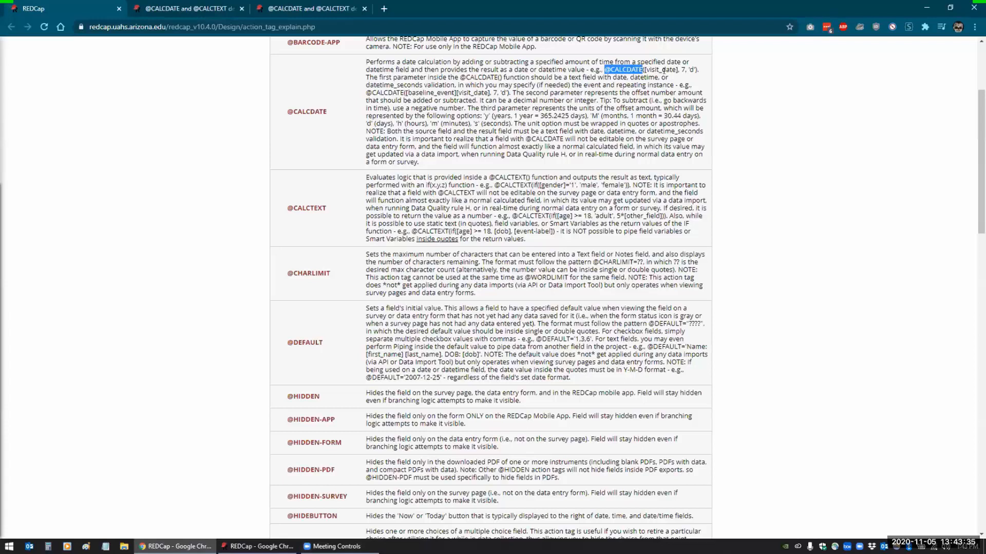
drag(643, 70, 676, 65)
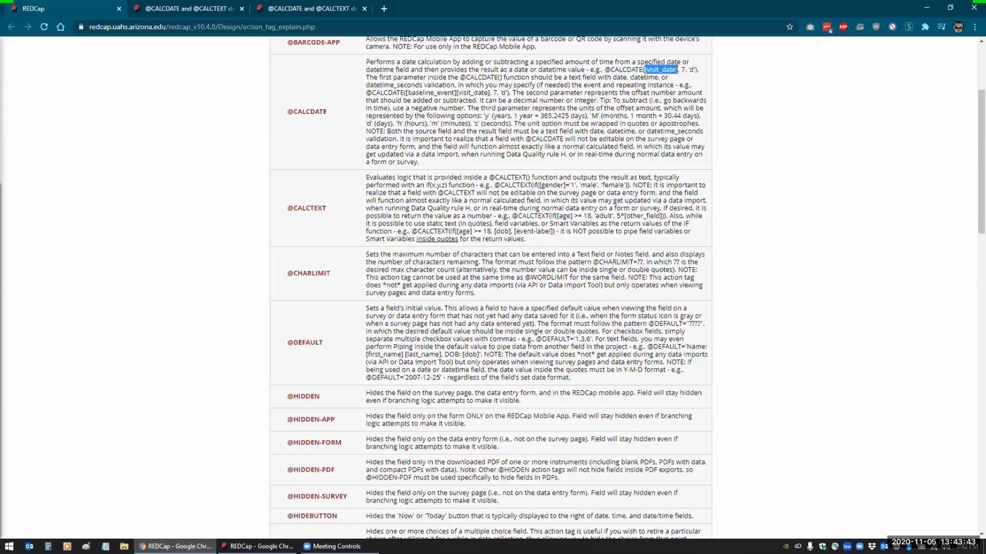
double_click(682, 69)
click(687, 66)
drag(688, 65, 693, 65)
click(756, 148)
click(273, 545)
click(832, 306)
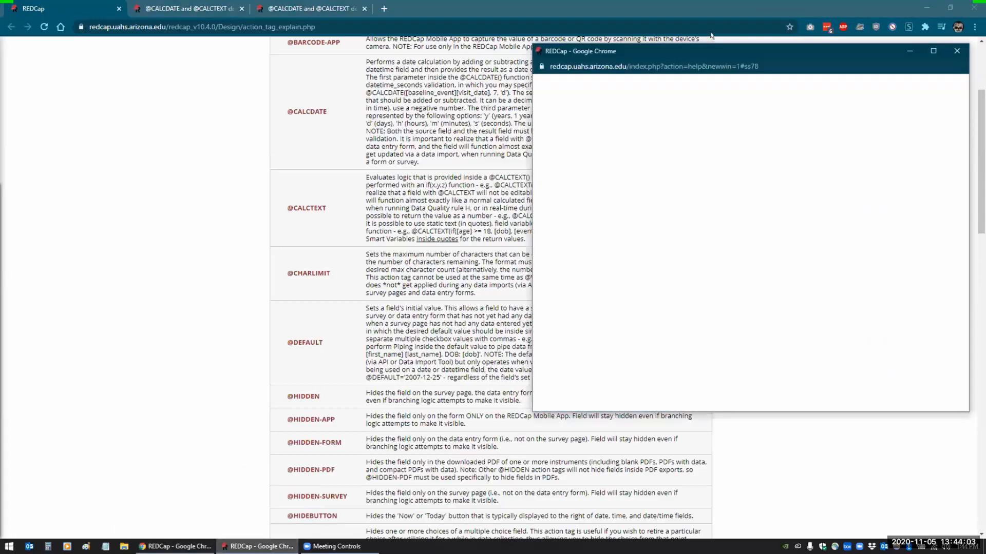
click(780, 67)
click(781, 65)
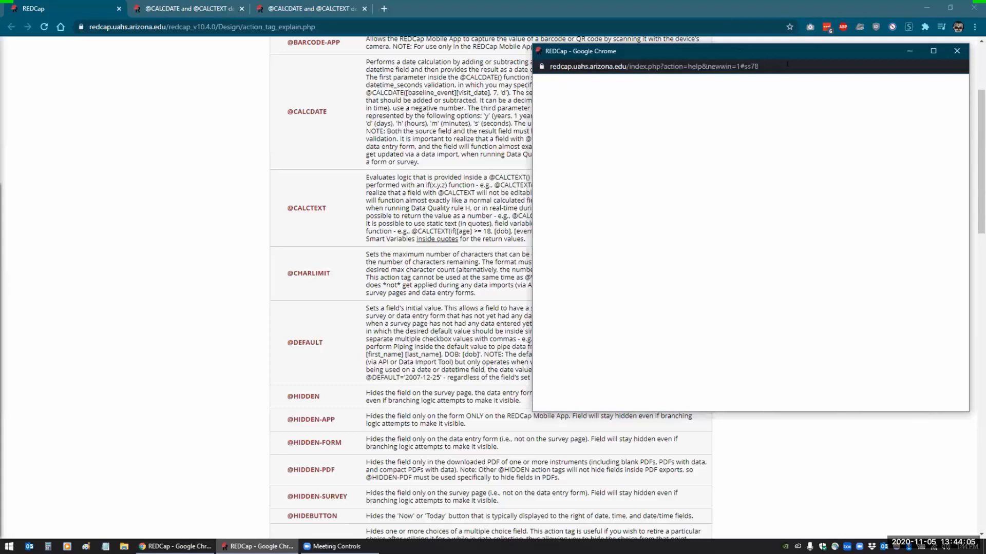
click(956, 51)
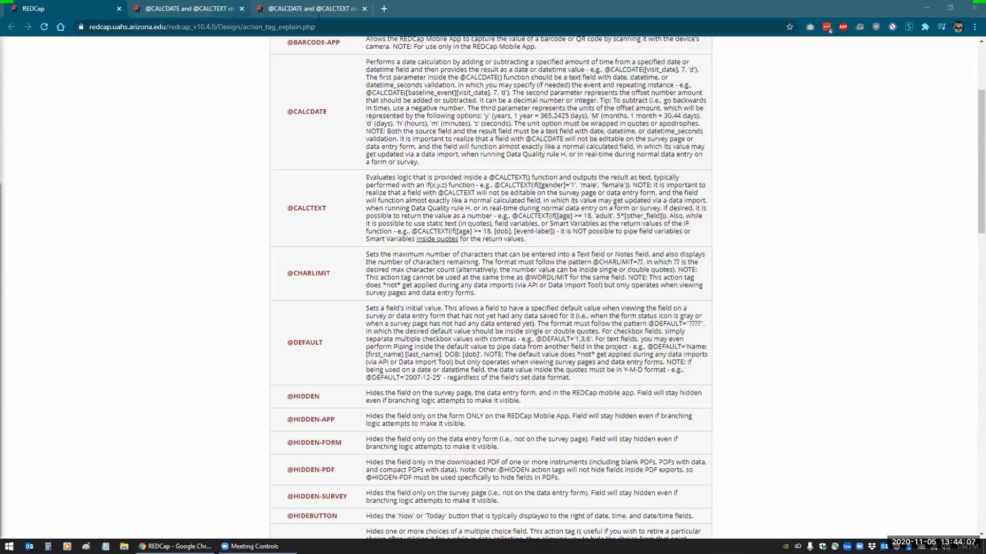
Step: Open the equation formatting help from the Age calculated field in the instrument's online designer
click(202, 10)
scroll(224, 274, down, 3)
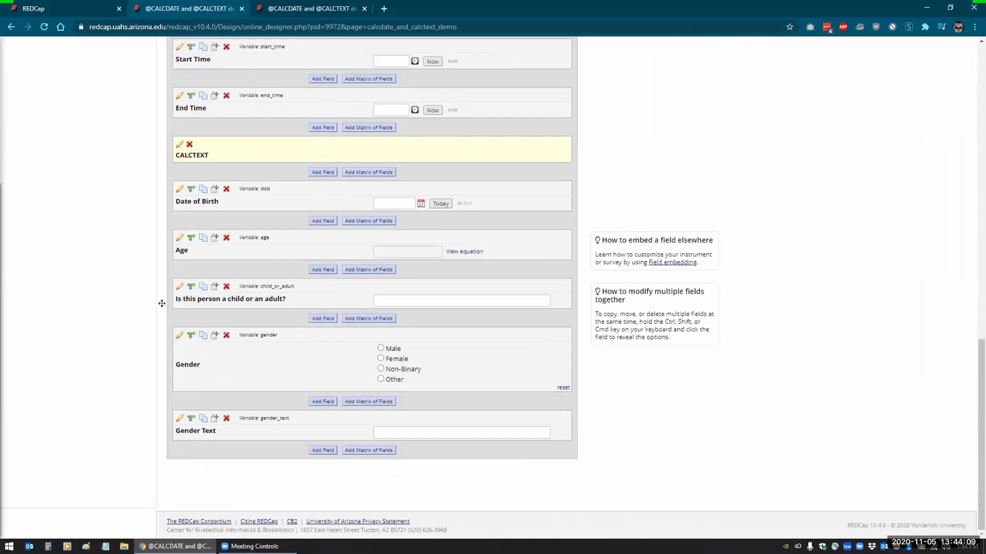
click(179, 237)
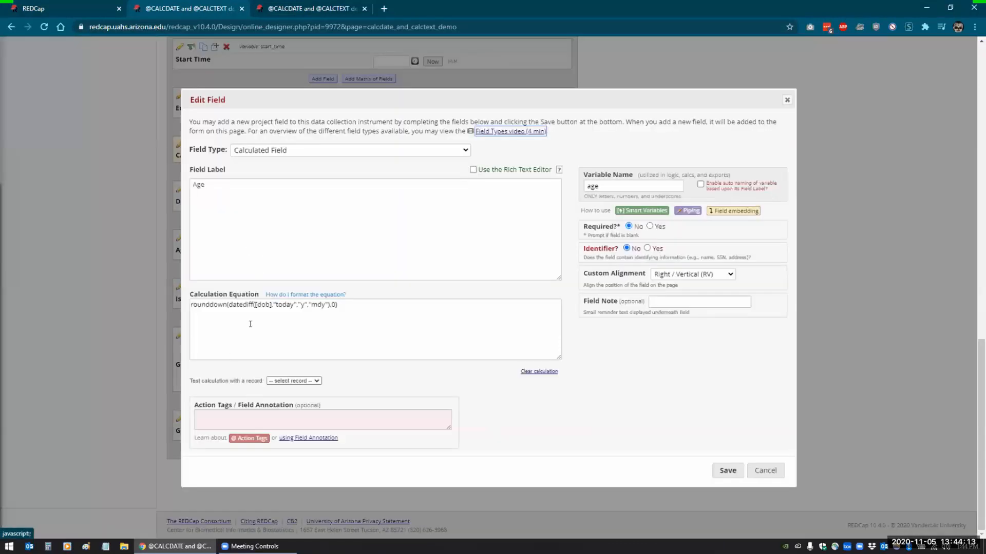
click(285, 295)
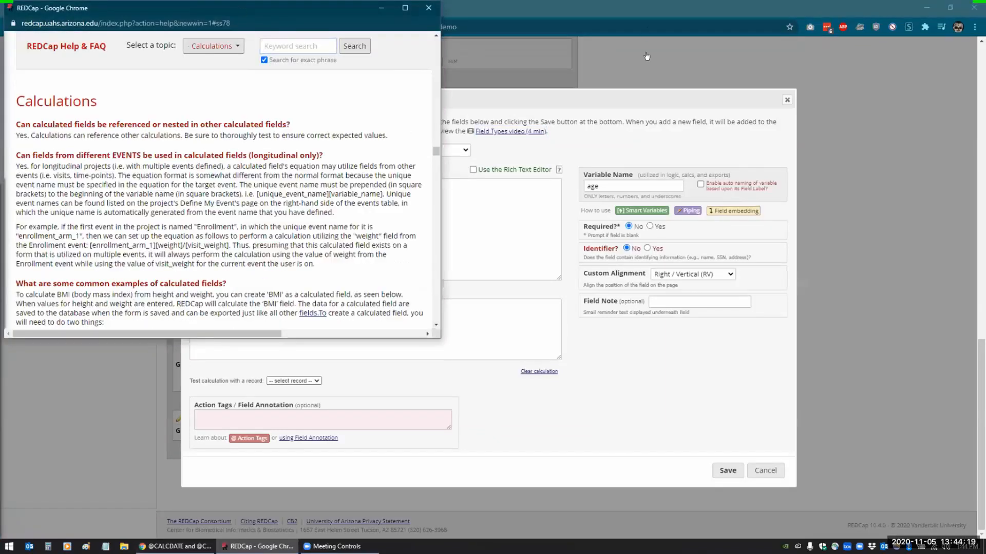
Step: Examine the datediff unit codes in the Calculations FAQ beside the Age equation, and close the Age field without saving
drag(237, 9, 644, 33)
scroll(494, 254, down, 5)
scroll(493, 253, down, 15)
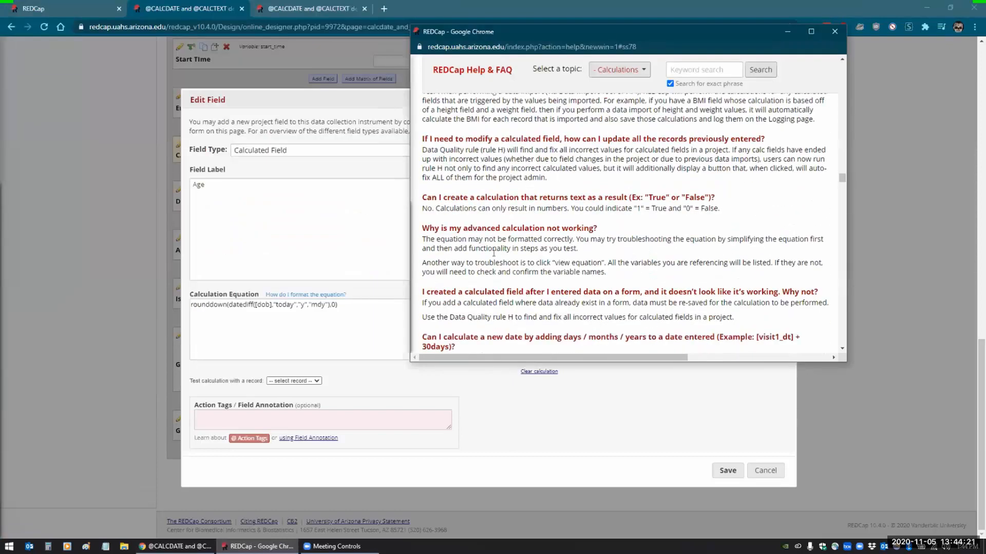
scroll(494, 253, down, 15)
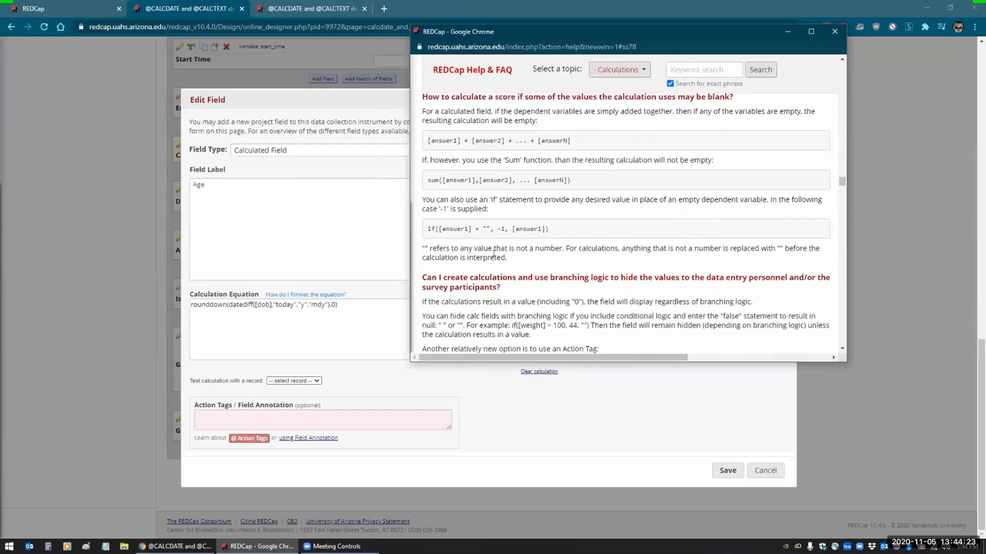
scroll(494, 254, down, 5)
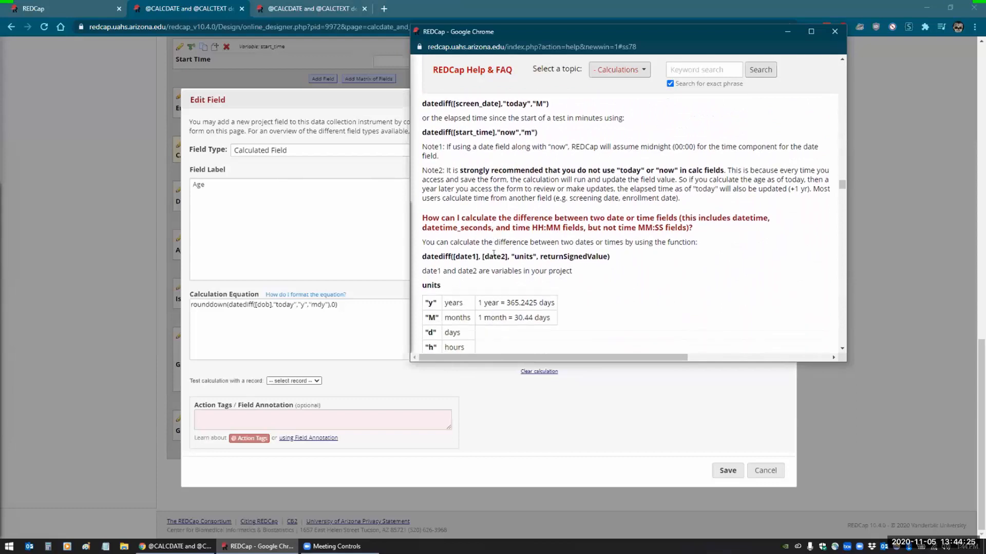
scroll(485, 215, up, 1)
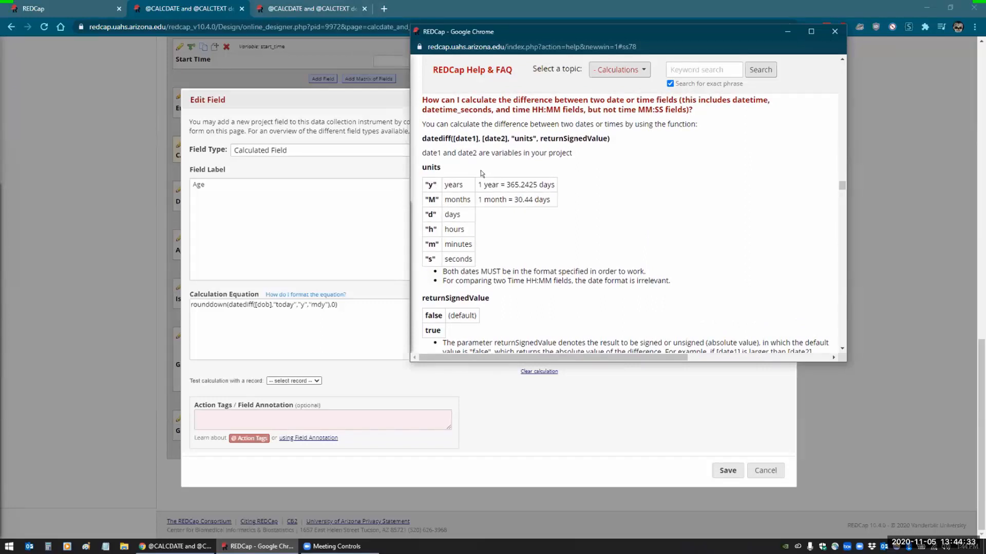
drag(426, 198, 431, 198)
click(509, 242)
drag(644, 33, 762, 51)
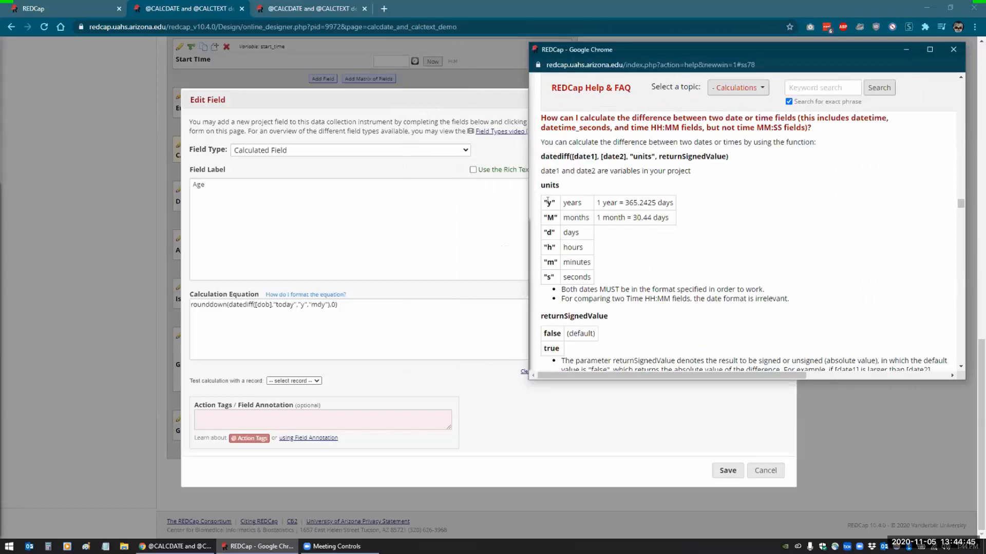
click(384, 234)
click(765, 471)
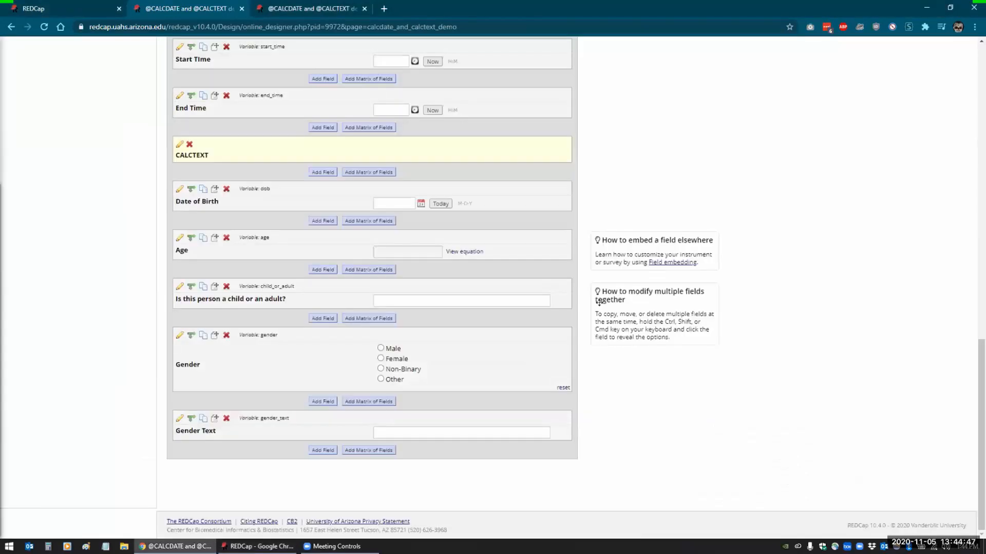
click(71, 10)
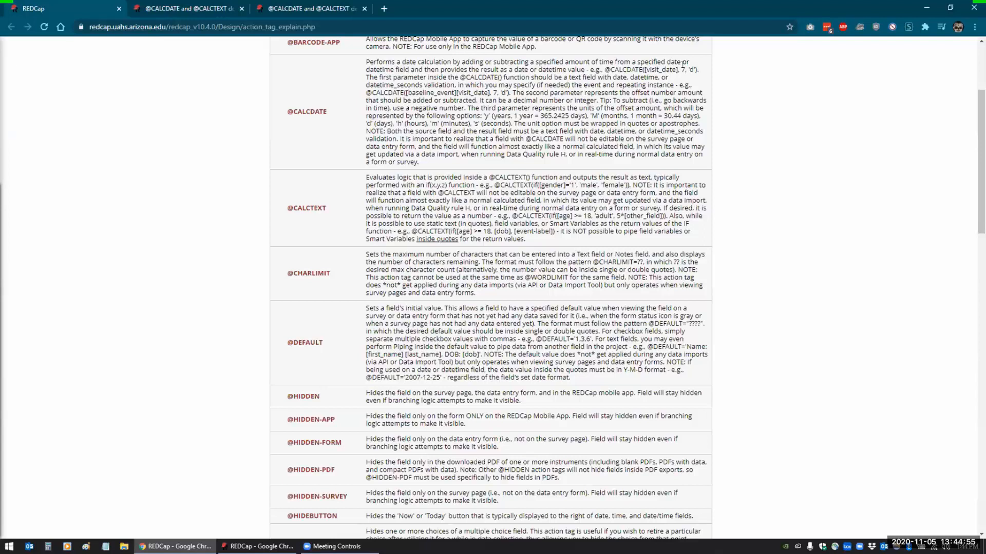
click(178, 9)
scroll(130, 205, up, 15)
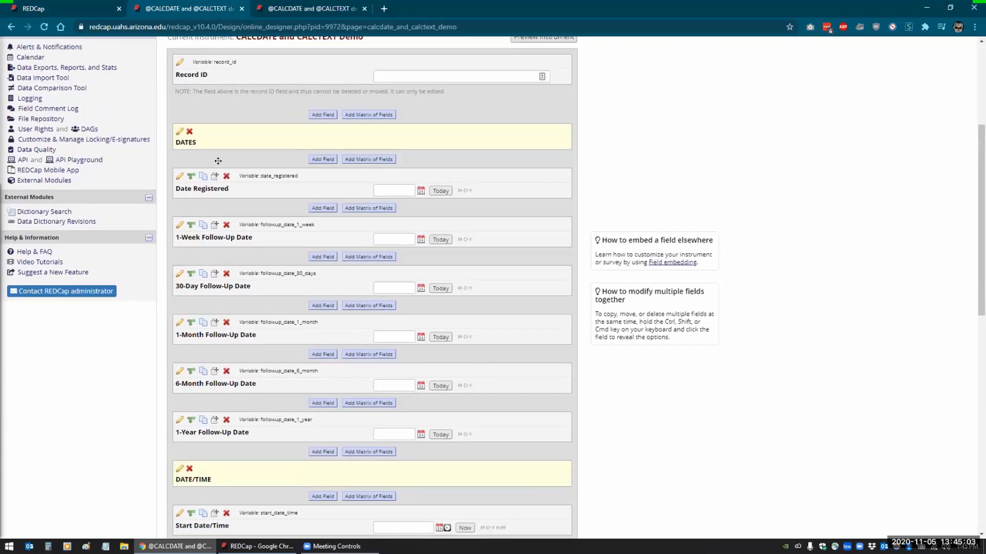
scroll(218, 161, up, 1)
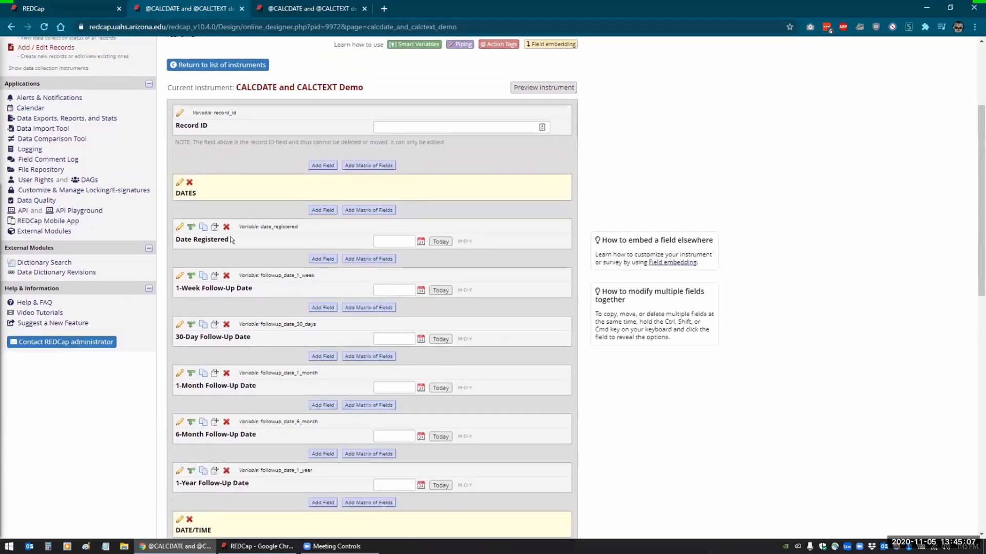
click(377, 242)
click(390, 290)
scroll(302, 295, down, 1)
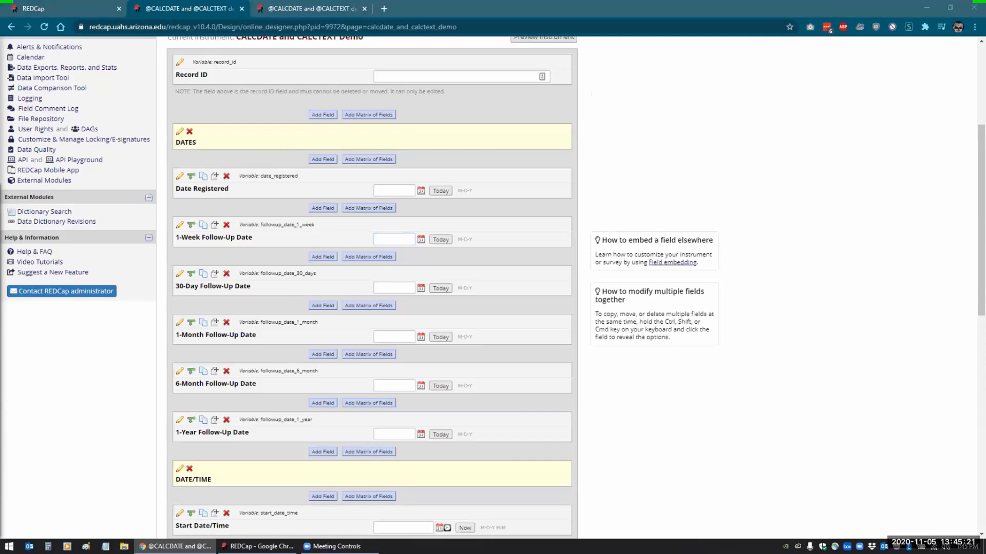
click(179, 224)
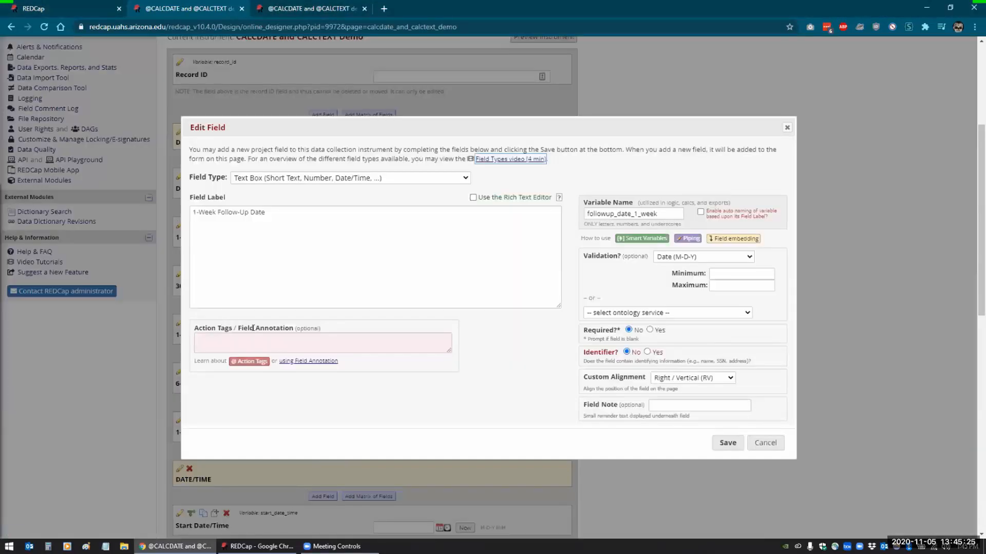
click(261, 338)
text(@CALCDATE()
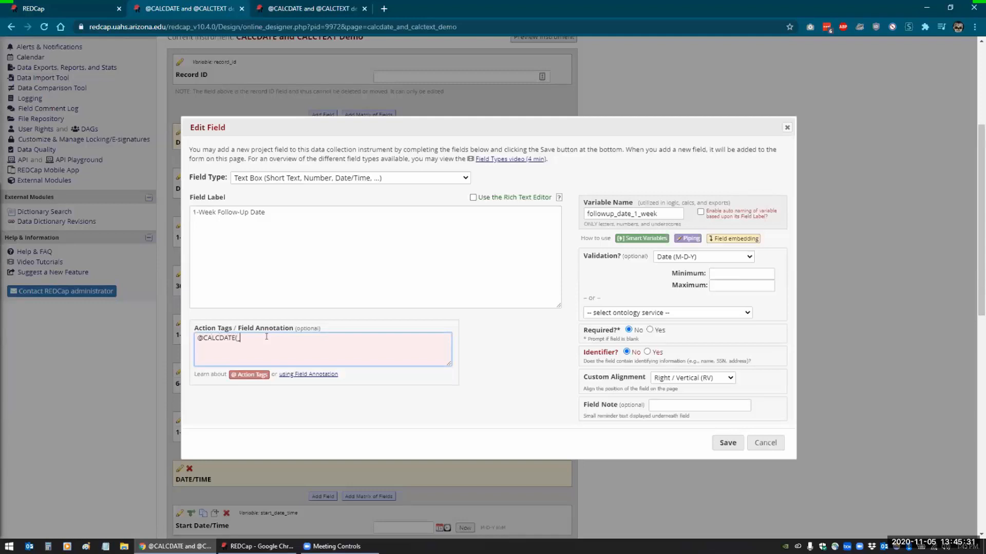
text())
key(Left)
text([date_registered], 7)
text('d')
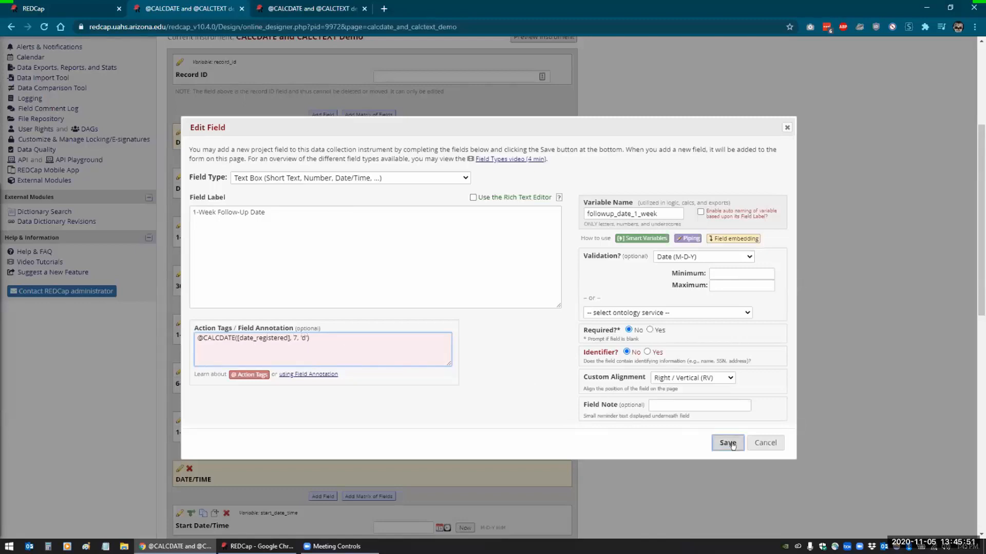
drag(311, 338, 179, 335)
key(ctrl+c)
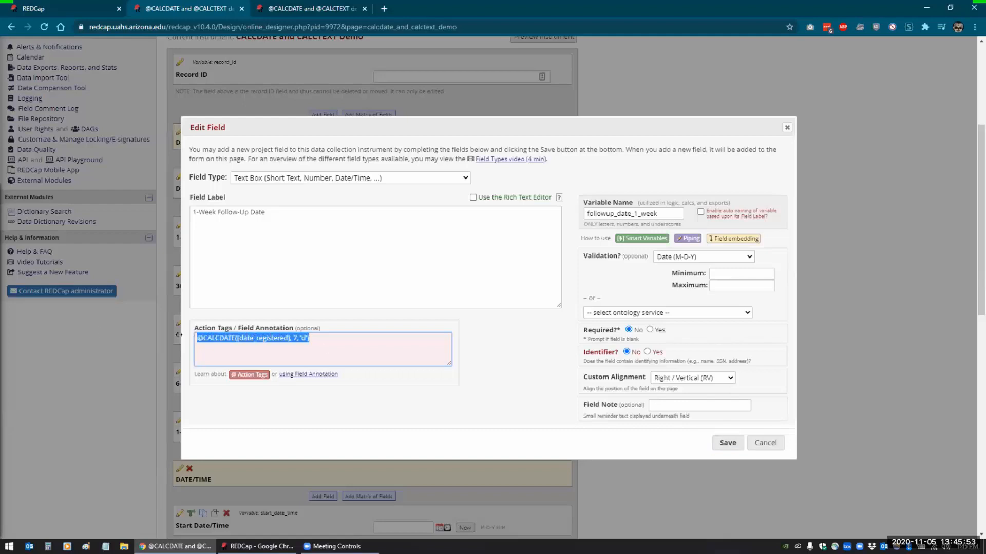
click(719, 444)
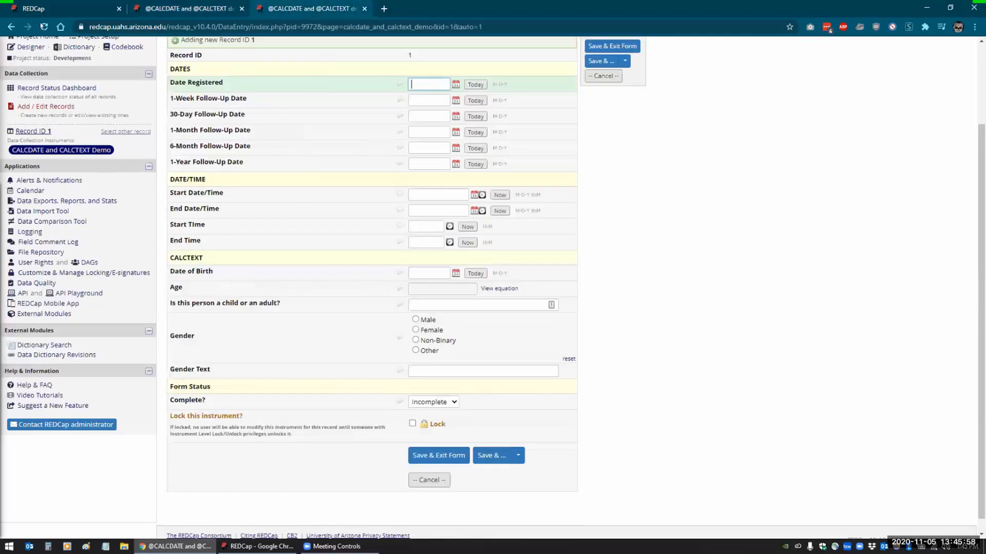
Step: Reload the data entry form of the new record and set Date Registered to today's date
click(44, 27)
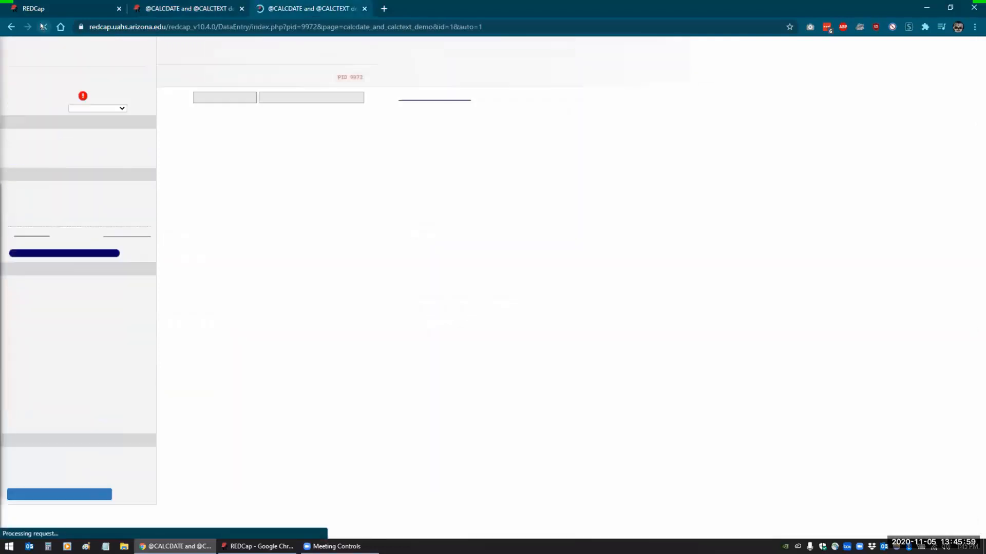
click(470, 86)
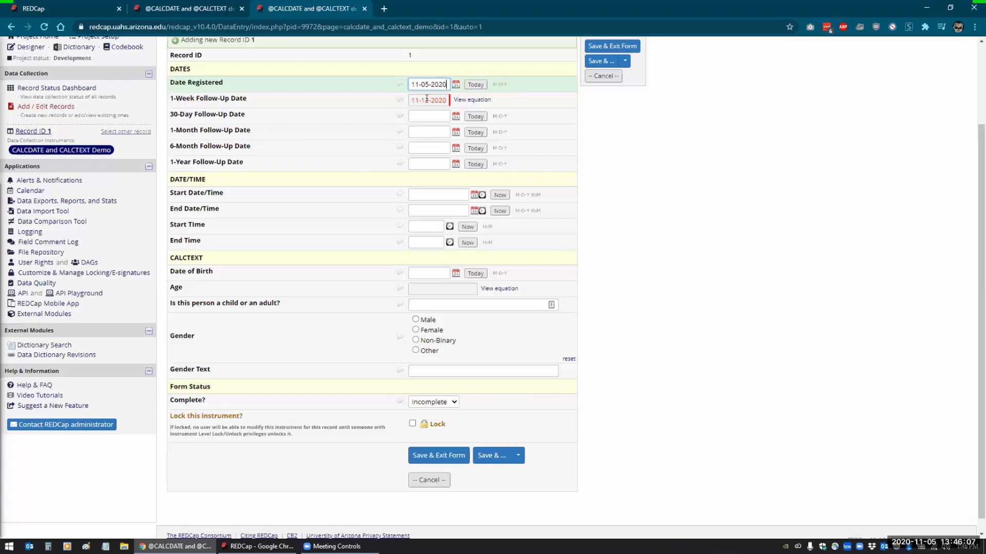
click(190, 8)
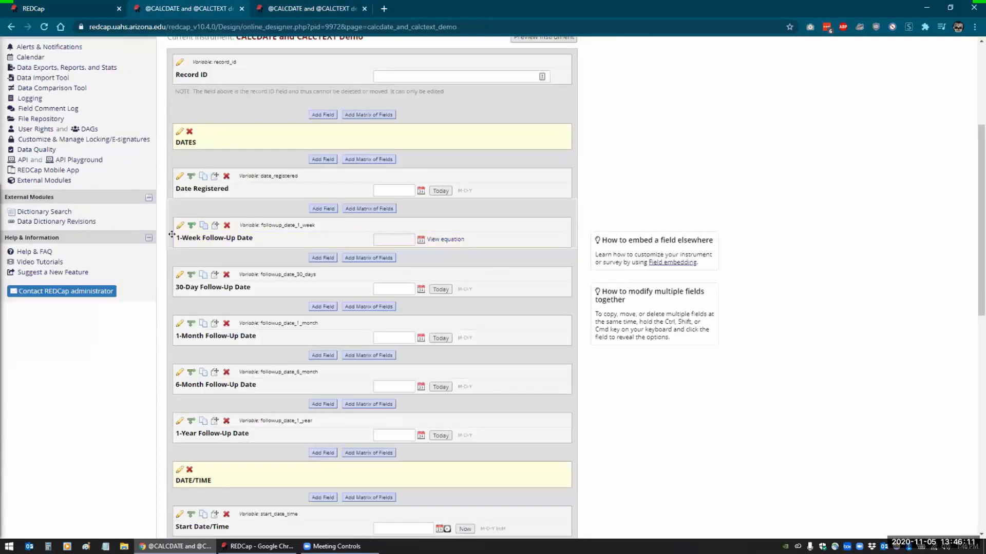
click(179, 274)
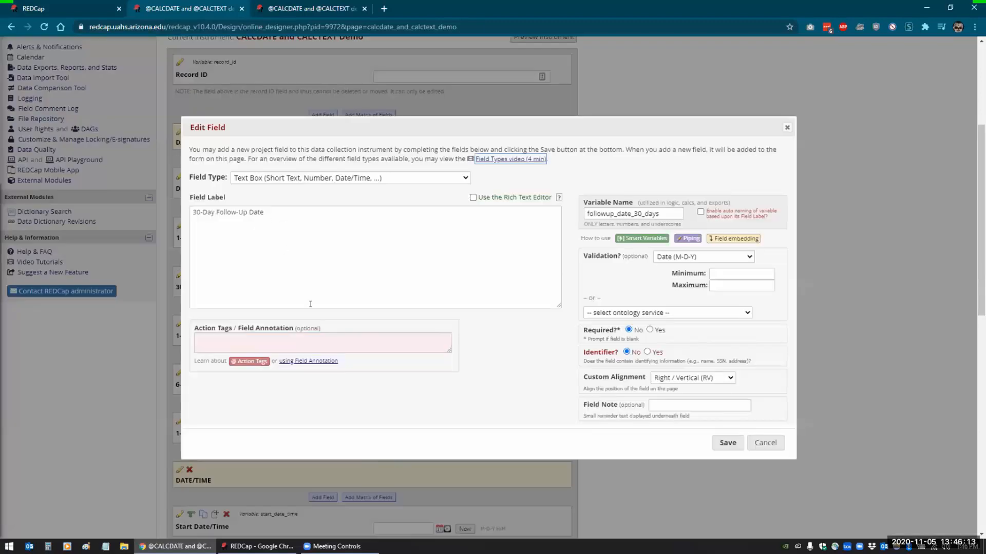
click(295, 337)
key(ctrl+v)
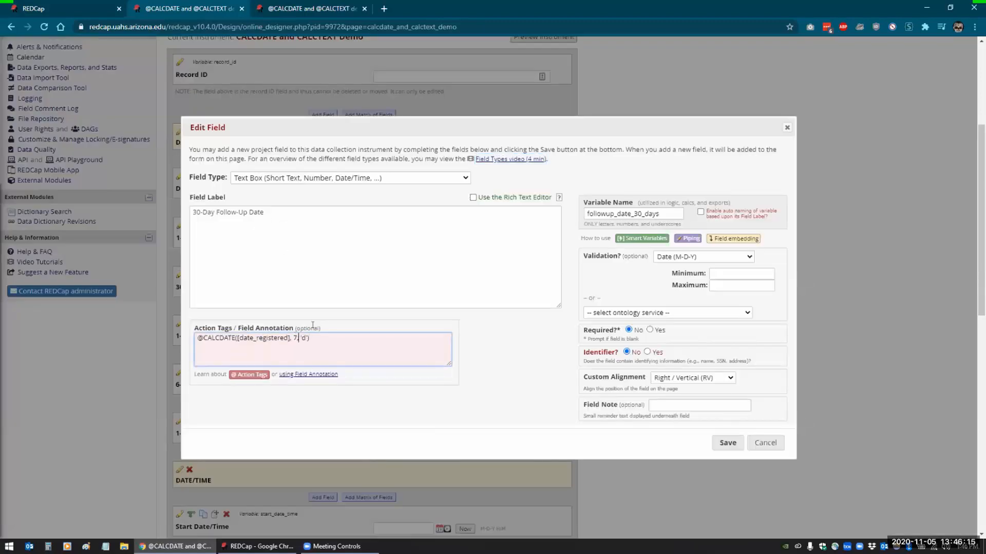
key(BackSpace)
text(30)
click(724, 444)
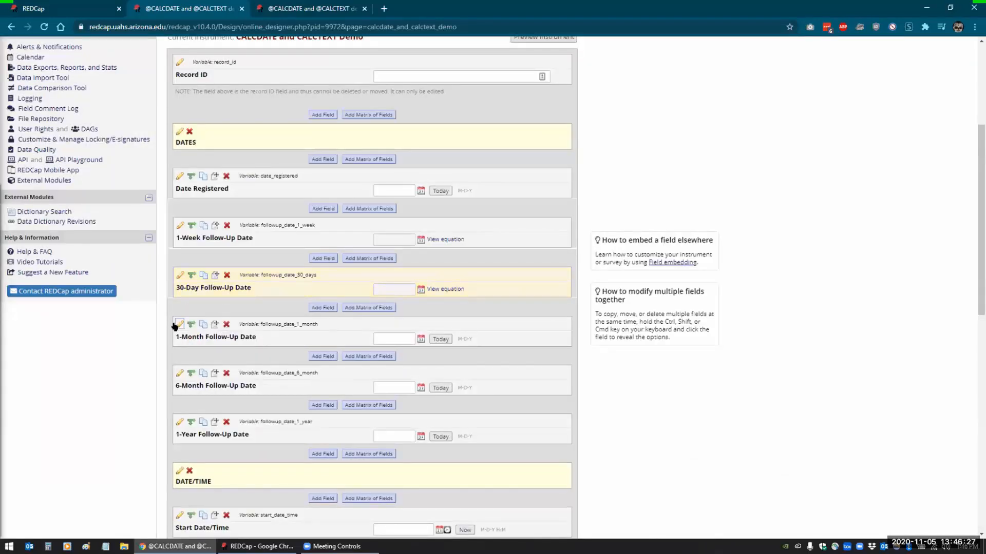
click(179, 325)
click(250, 343)
key(ctrl+v)
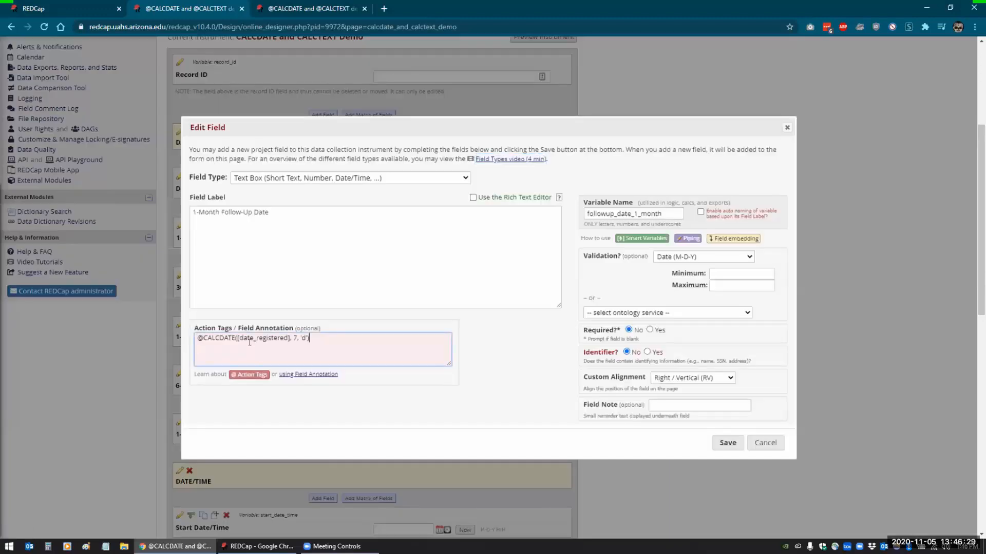
click(296, 338)
click(307, 338)
key(BackSpace)
text(M)
drag(312, 338, 266, 339)
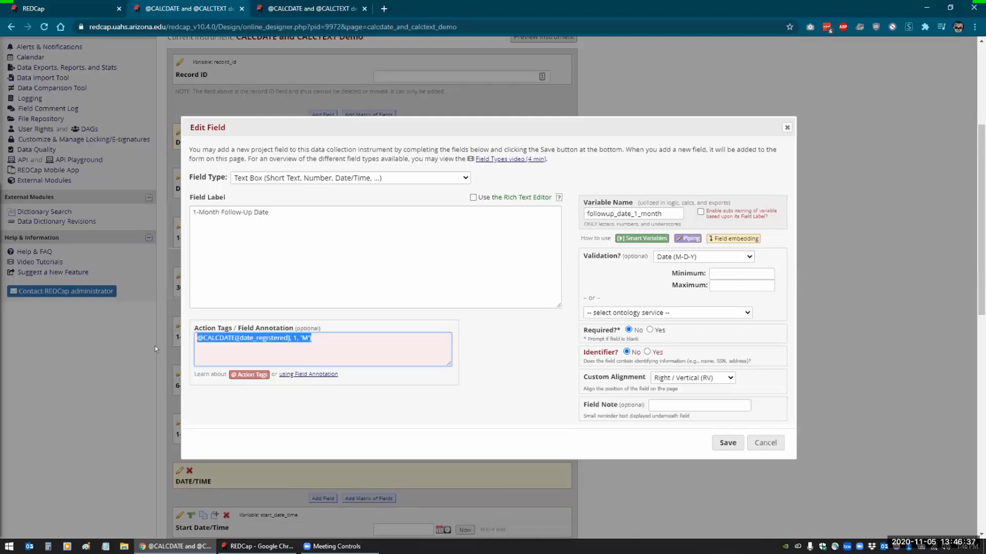
click(720, 441)
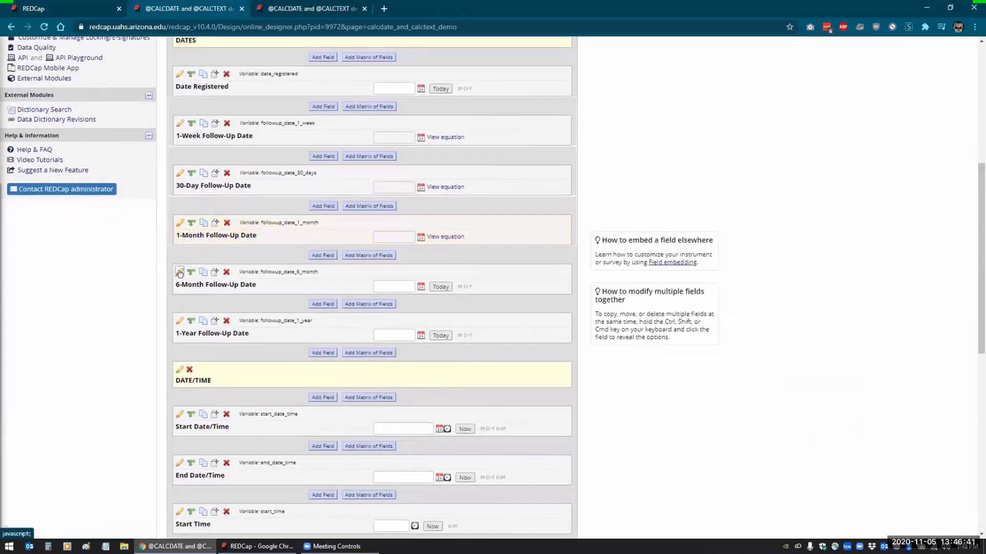
click(184, 272)
click(247, 343)
text(@CALCDATE([date_registered], 1, 'M'))
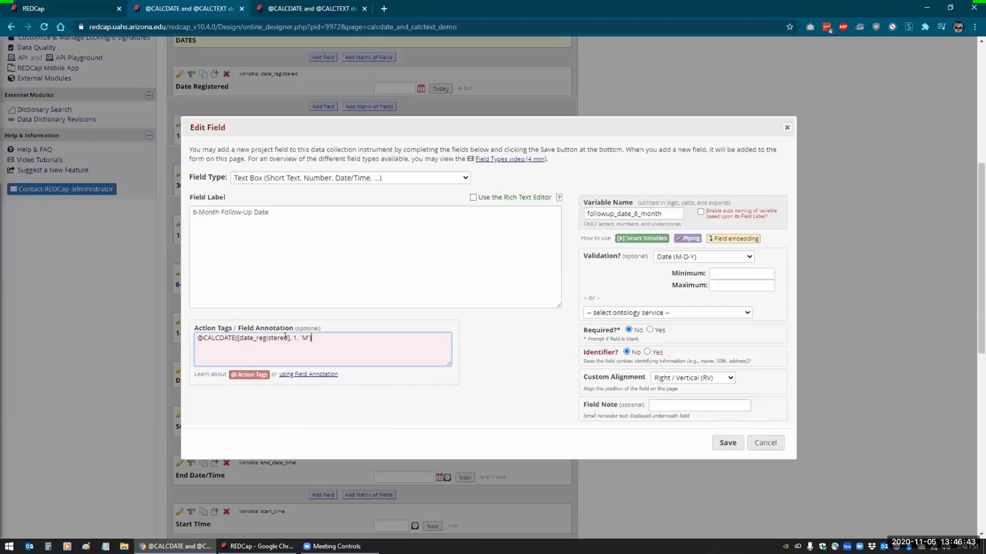
click(294, 336)
key(BackSpace)
text(6)
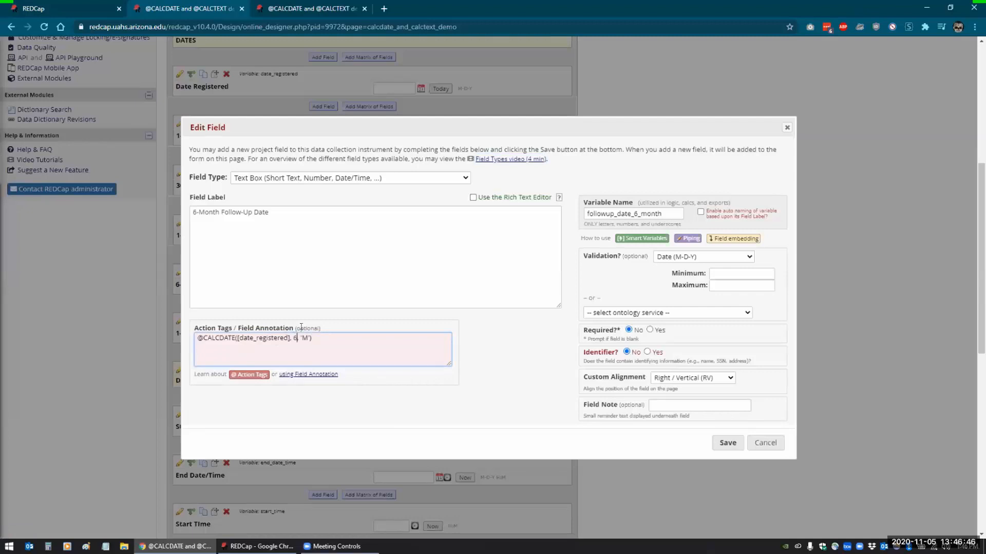
click(708, 444)
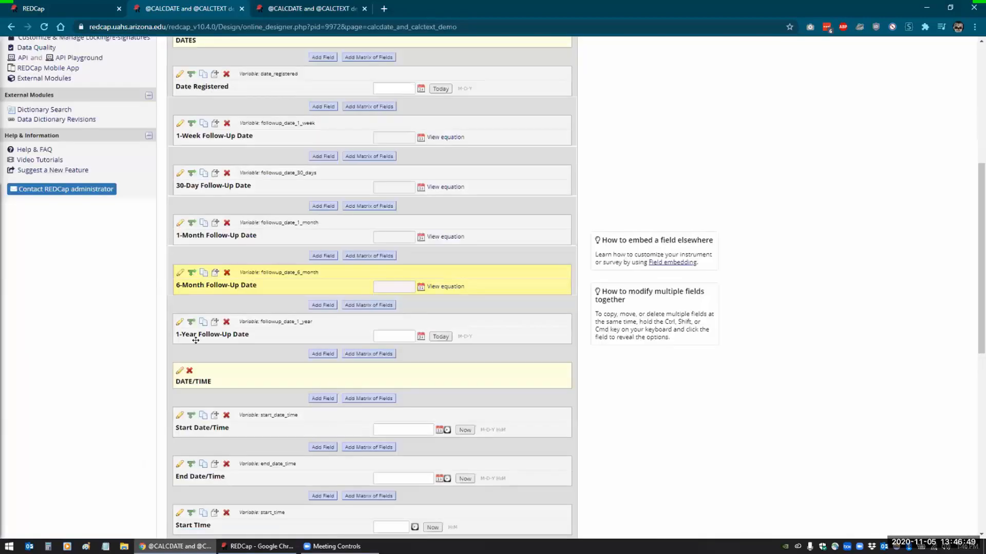
click(179, 322)
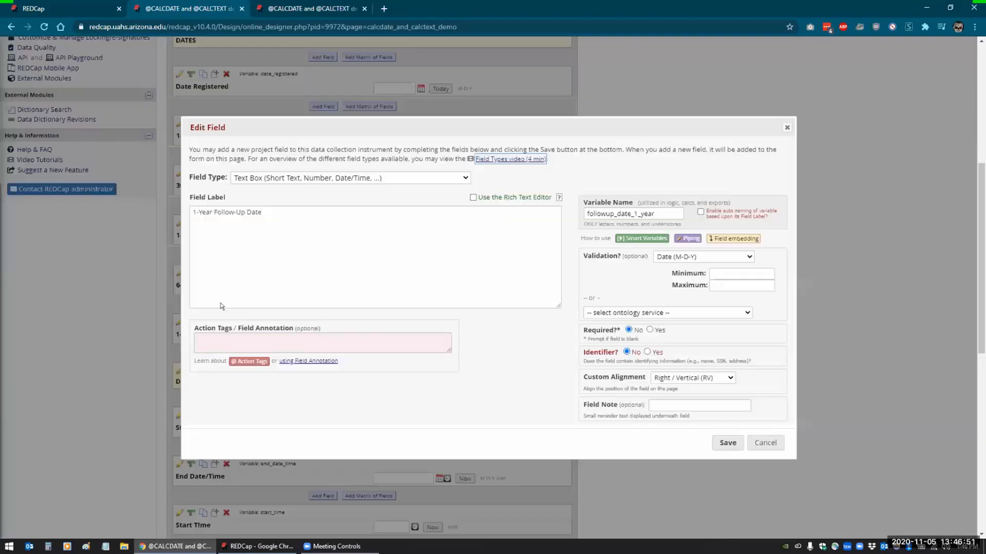
click(230, 341)
text(@CALCDATE([date_registered], 1, 'M'))
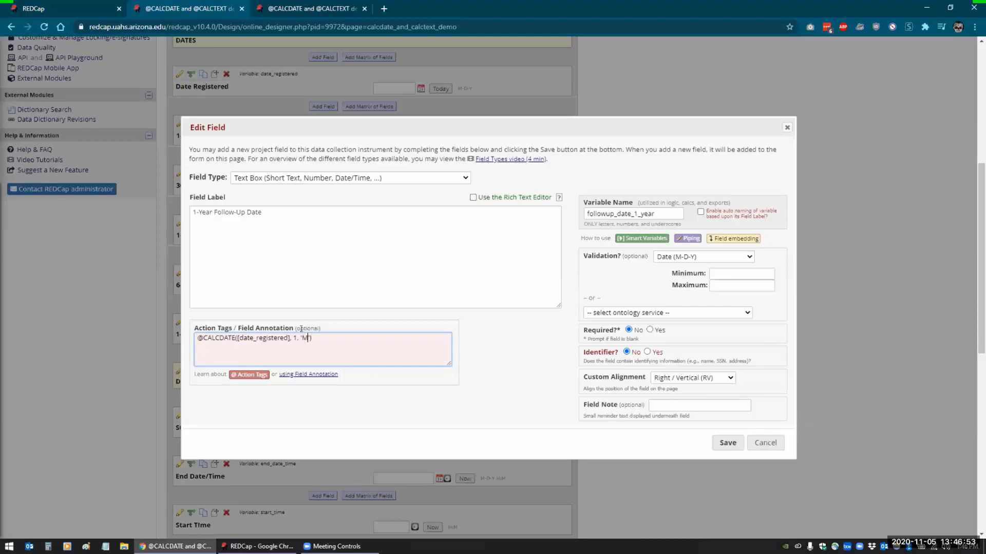
key(BackSpace)
text(y)
click(716, 443)
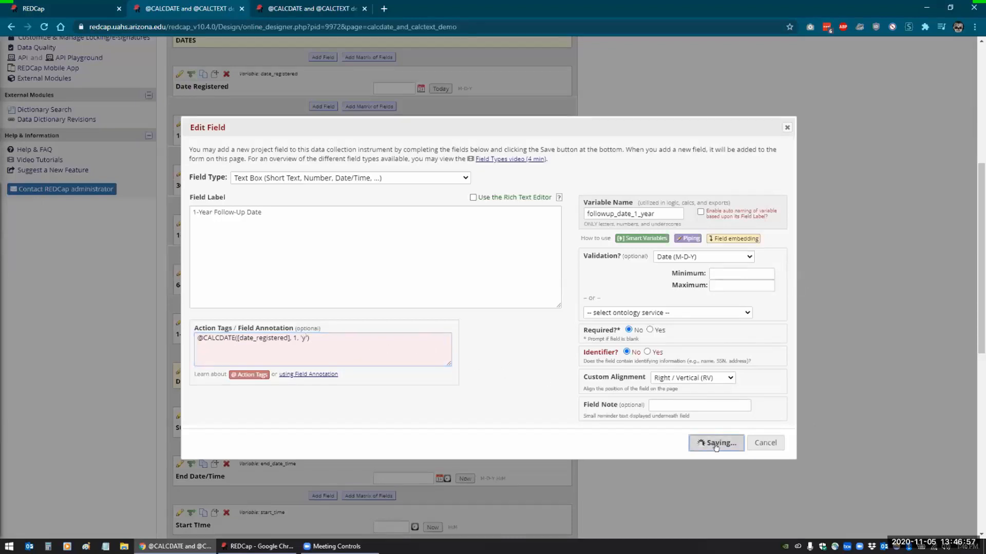
Step: Reload the record's data entry form and fill Date Registered with today's date to test all follow-up dates
click(269, 9)
key(F5)
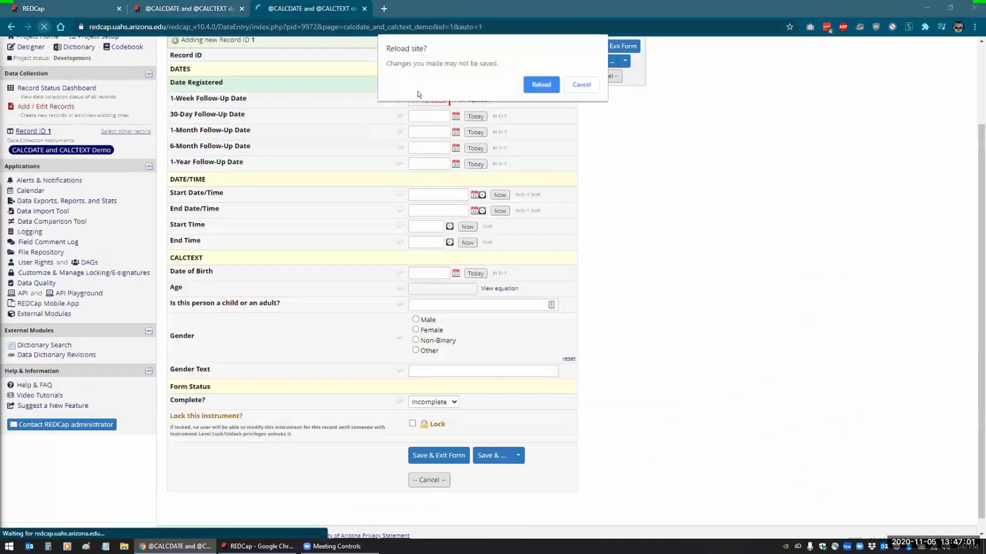
click(540, 85)
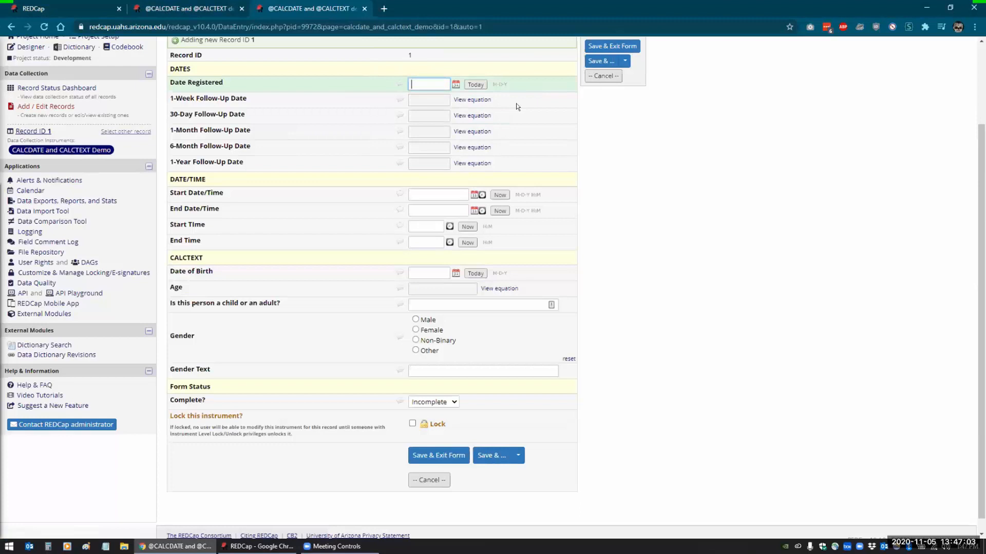
click(472, 85)
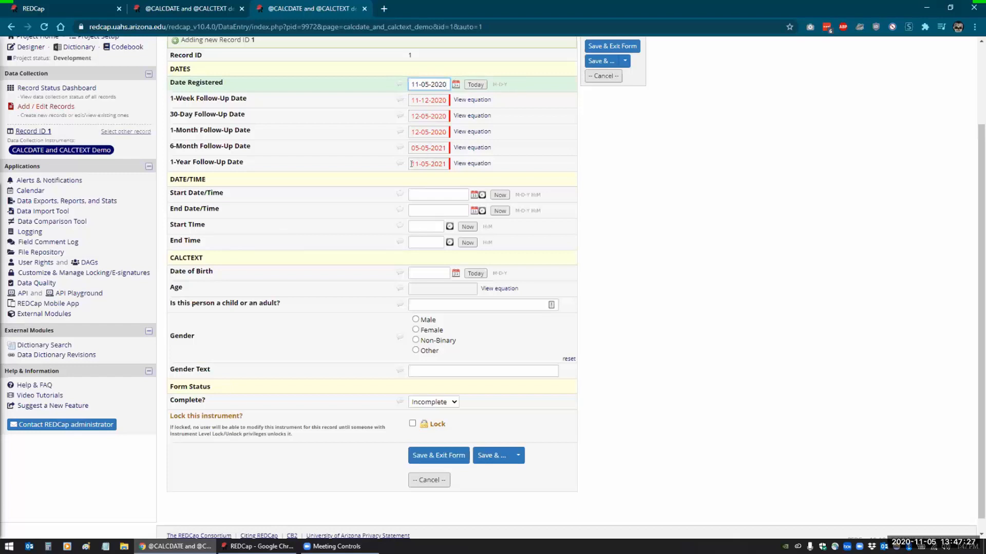
click(624, 167)
Step: Examine the validation settings of the Start Date/Time field in the designer, and close them without saving
click(202, 8)
scroll(254, 146, down, 4)
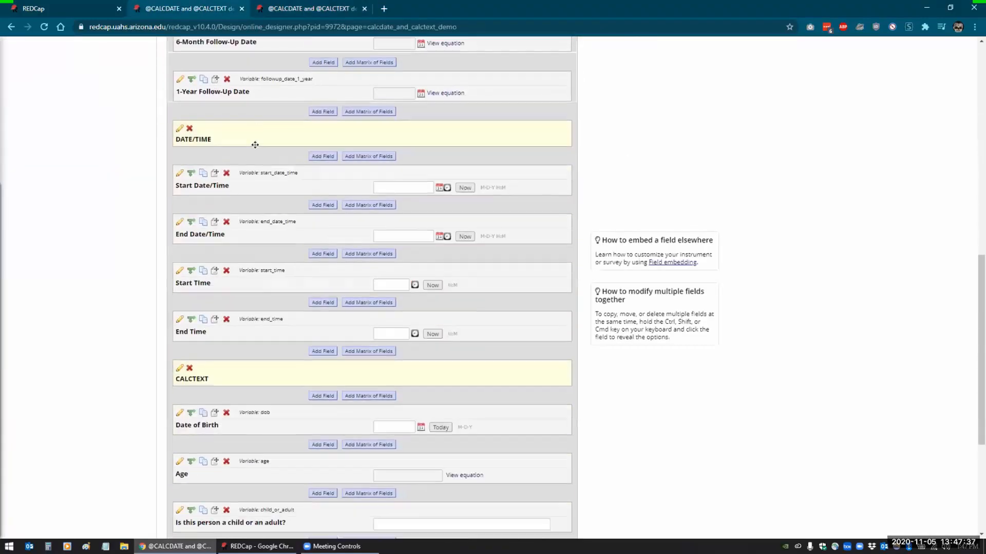
scroll(253, 145, down, 1)
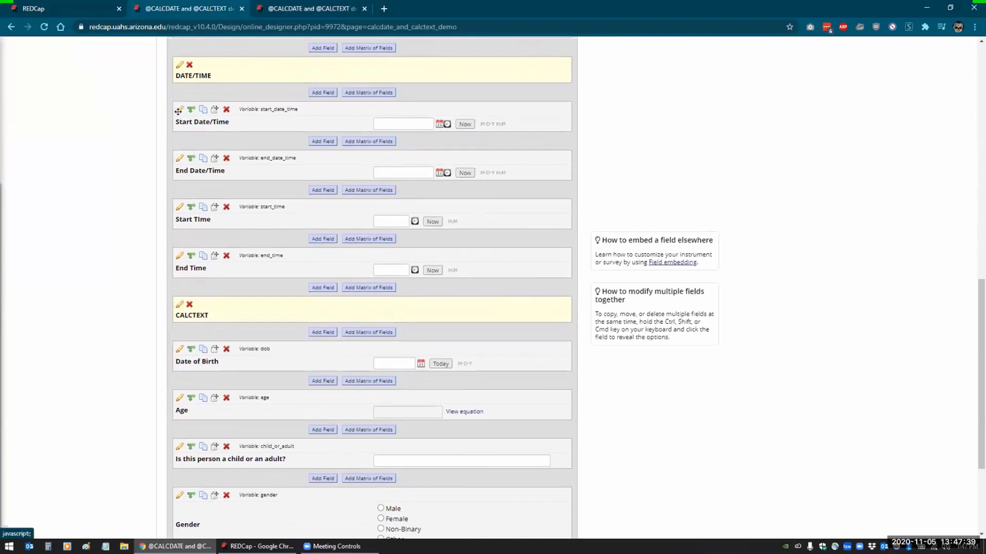
click(179, 109)
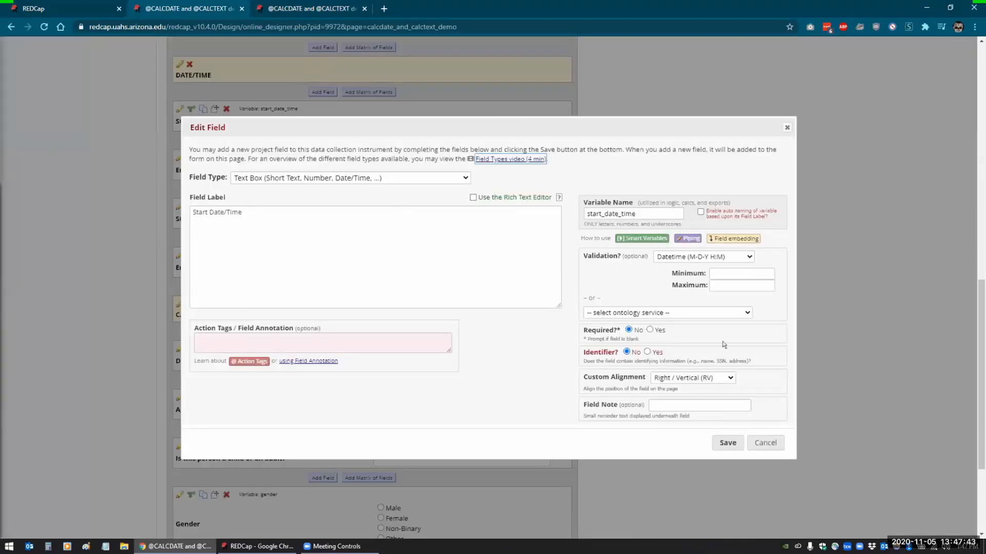
click(772, 443)
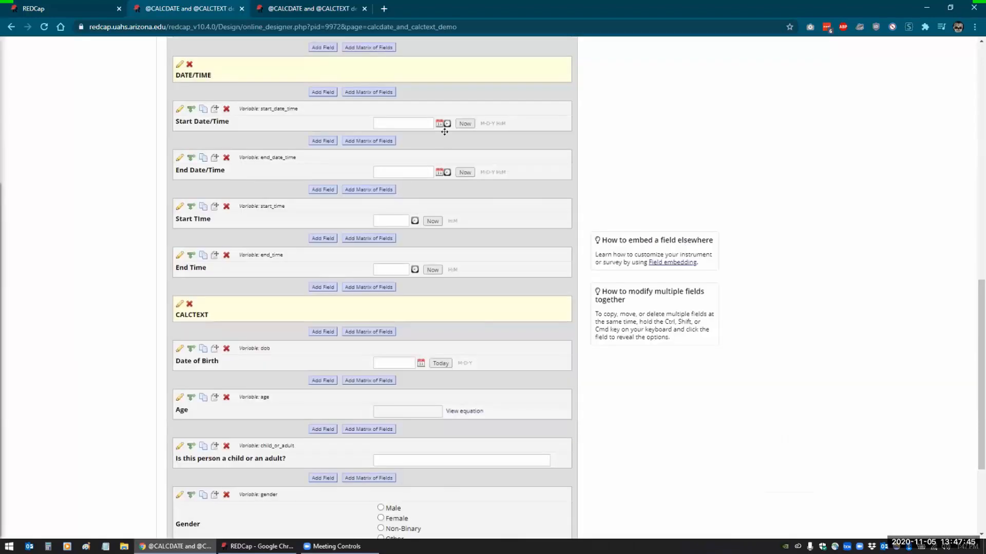
scroll(433, 146, up, 2)
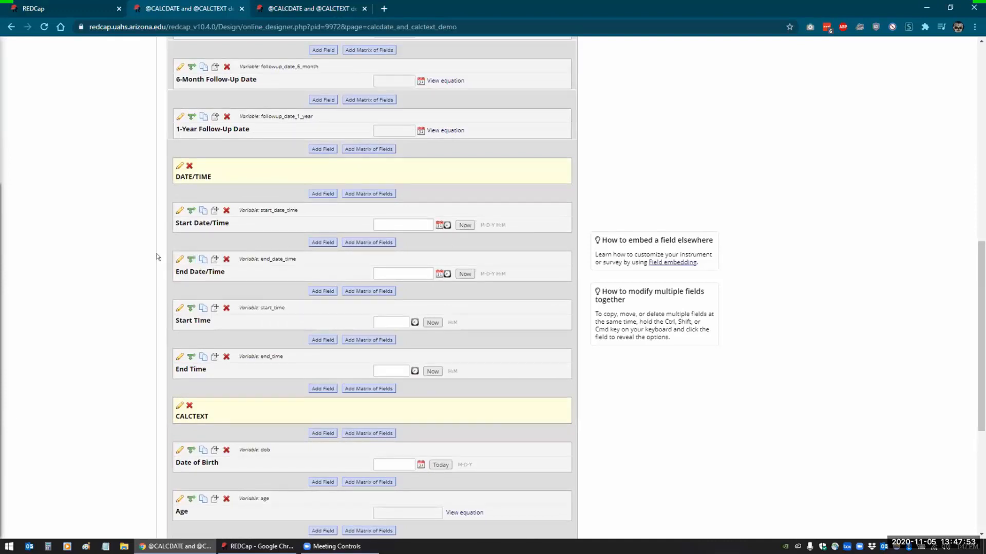
click(178, 258)
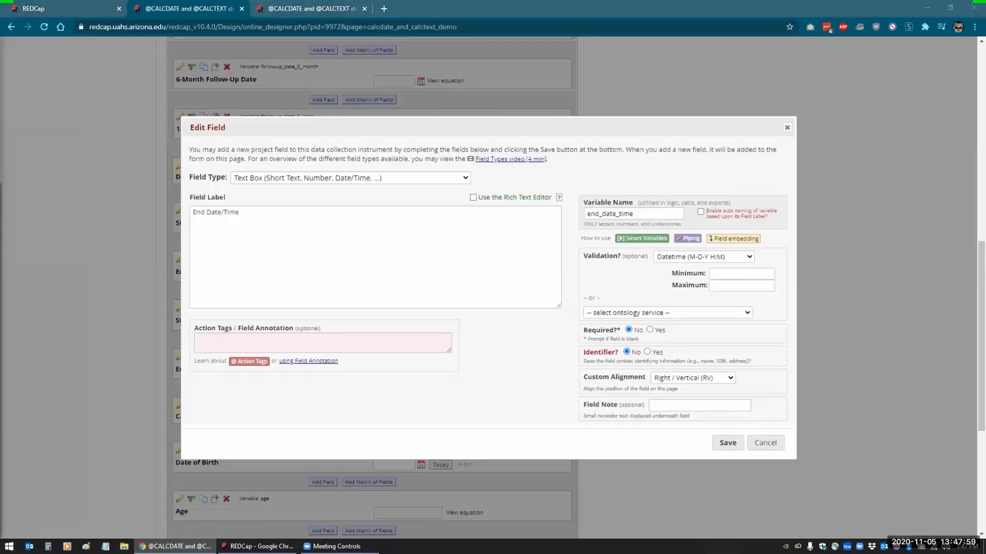
click(213, 343)
text(@CALCDATE([start_date_time], 60, 'm'))
drag(265, 126, 201, 102)
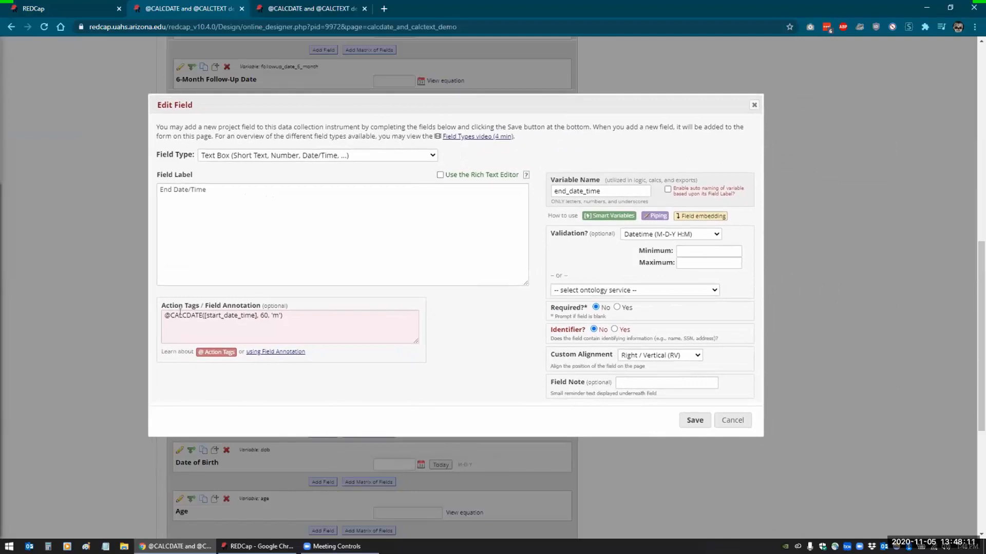
click(259, 316)
click(692, 421)
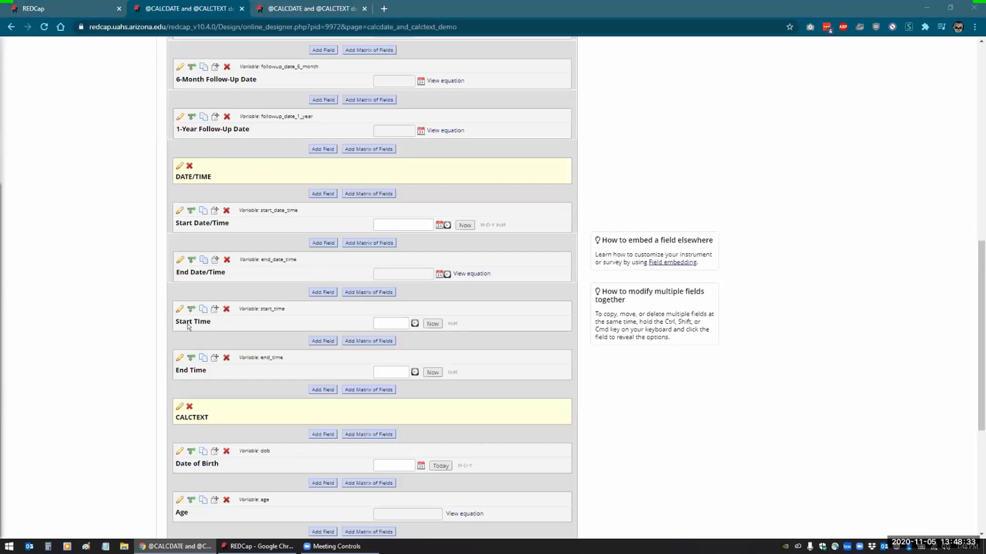
click(179, 360)
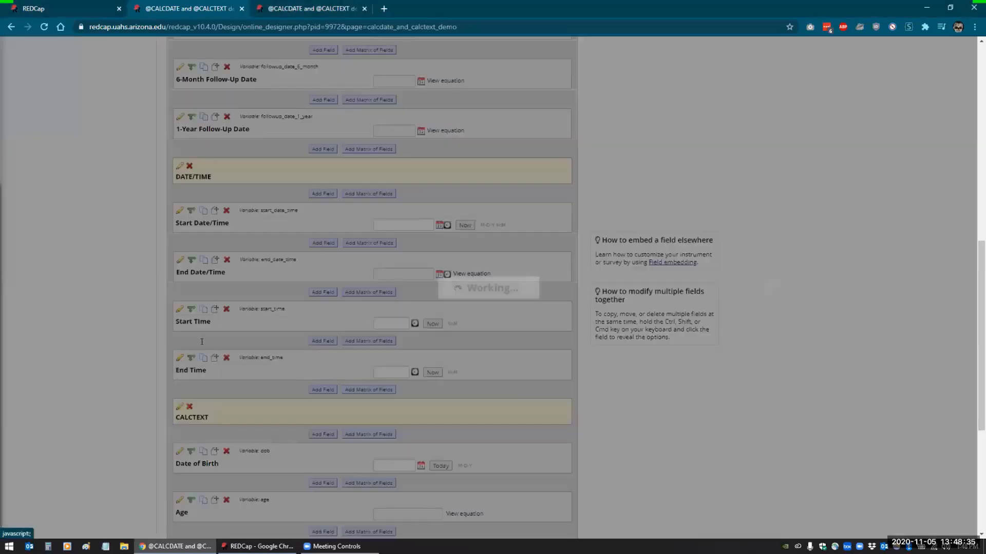
click(222, 345)
text(@CALCDATE([start_time], 60, 'm'))
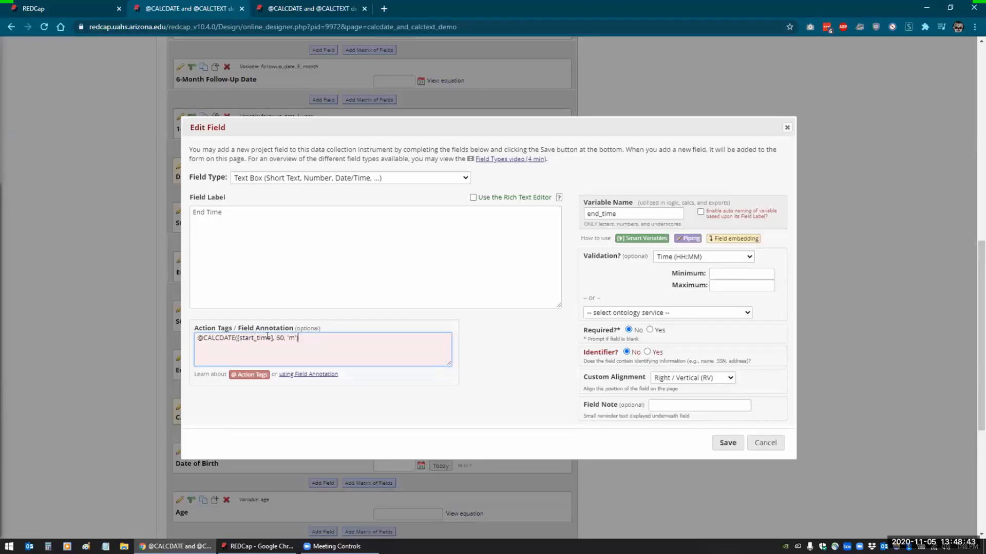
click(662, 256)
click(662, 254)
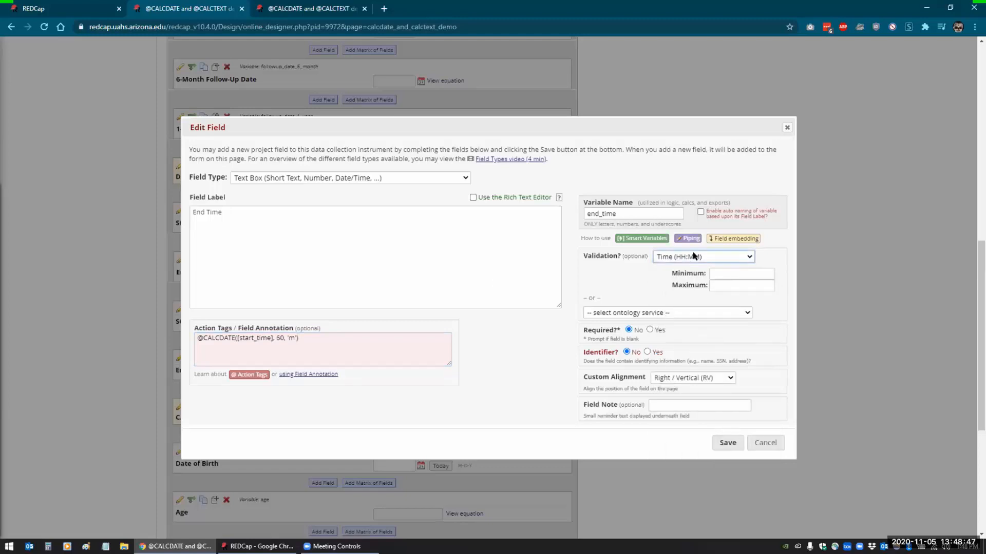
click(722, 444)
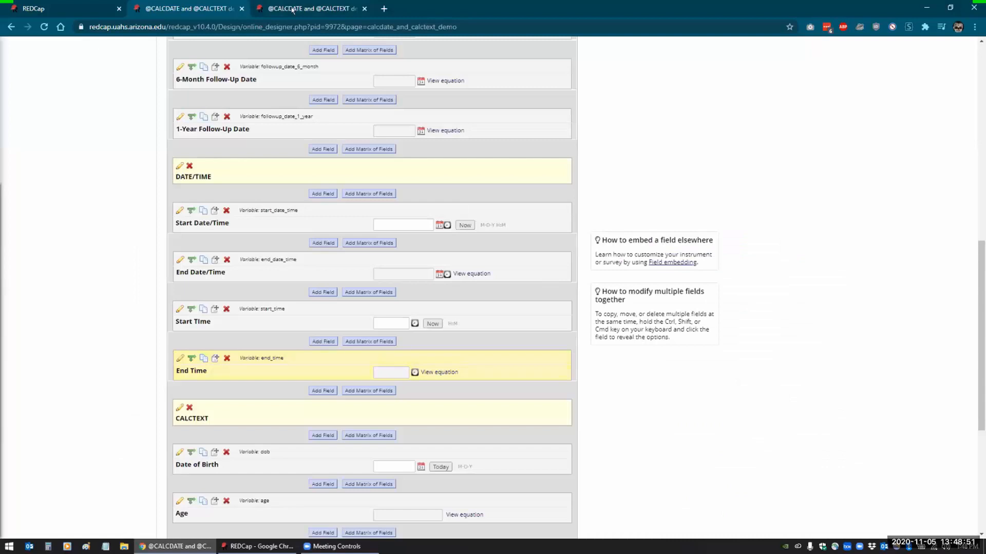
Step: Reload the data entry form, set Start Date/Time to the current date and time, and set Start Time to 13:49
click(293, 10)
key(F5)
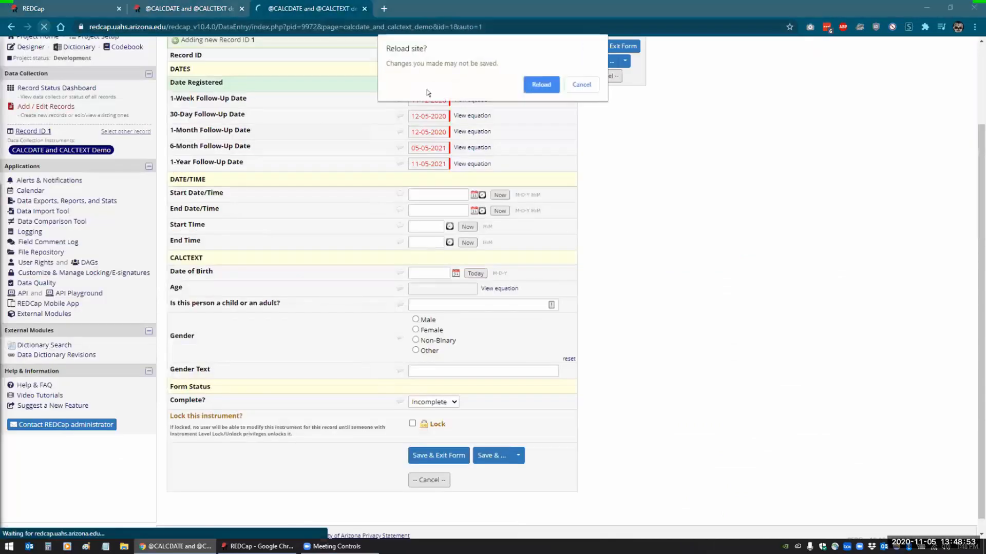
click(537, 84)
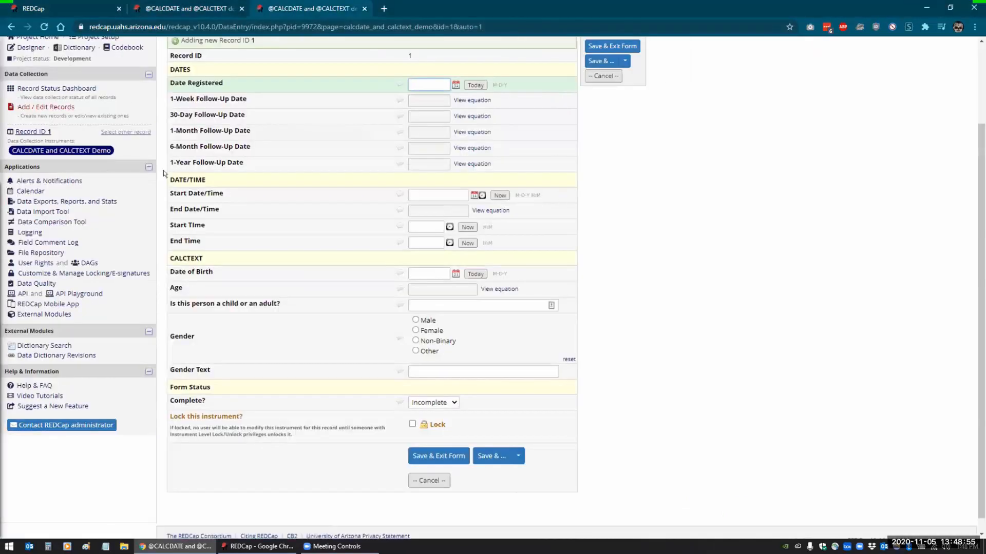
click(495, 197)
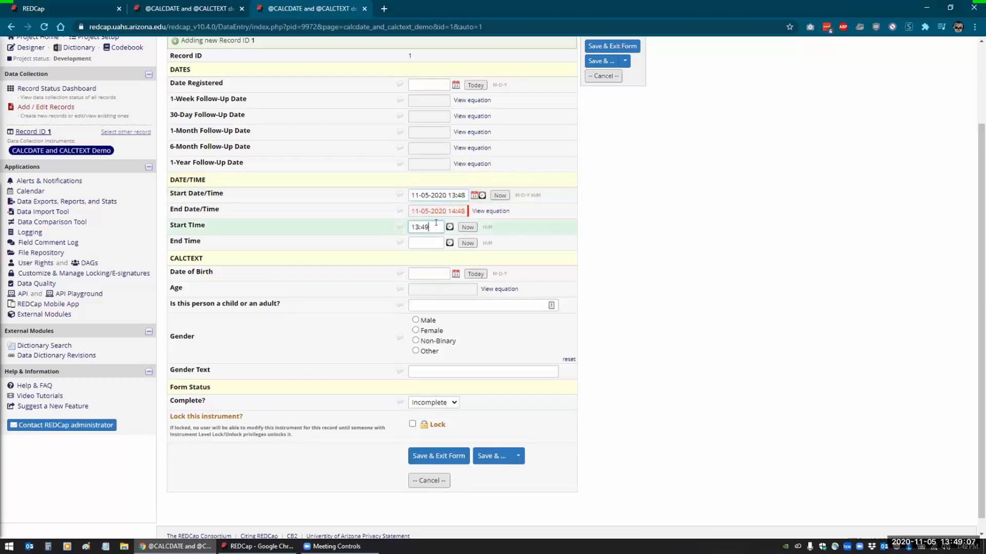
key(Tab)
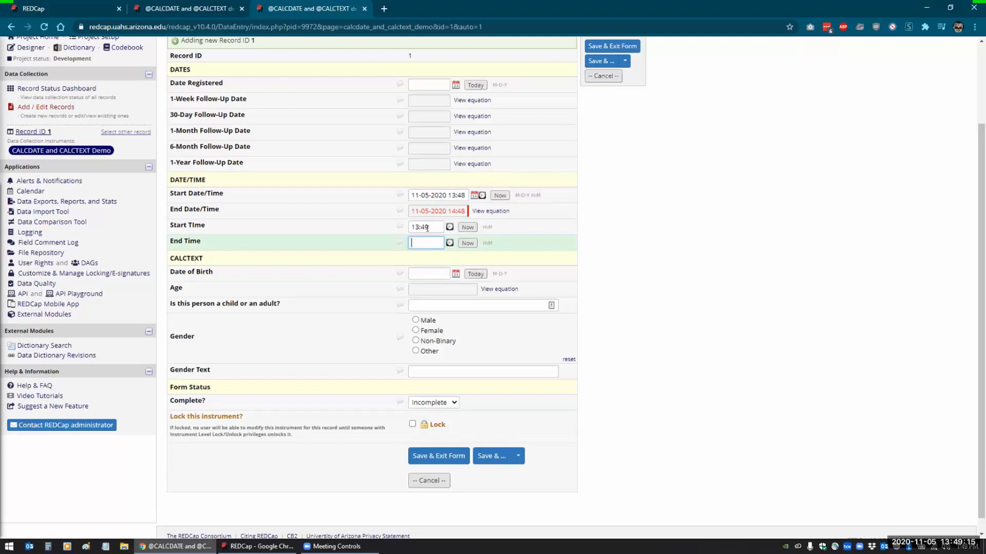
Step: Change the validation of the Start Date/Time field to Datetime w/ seconds (M-D-Y H:M:S) in the designer and save it
click(205, 11)
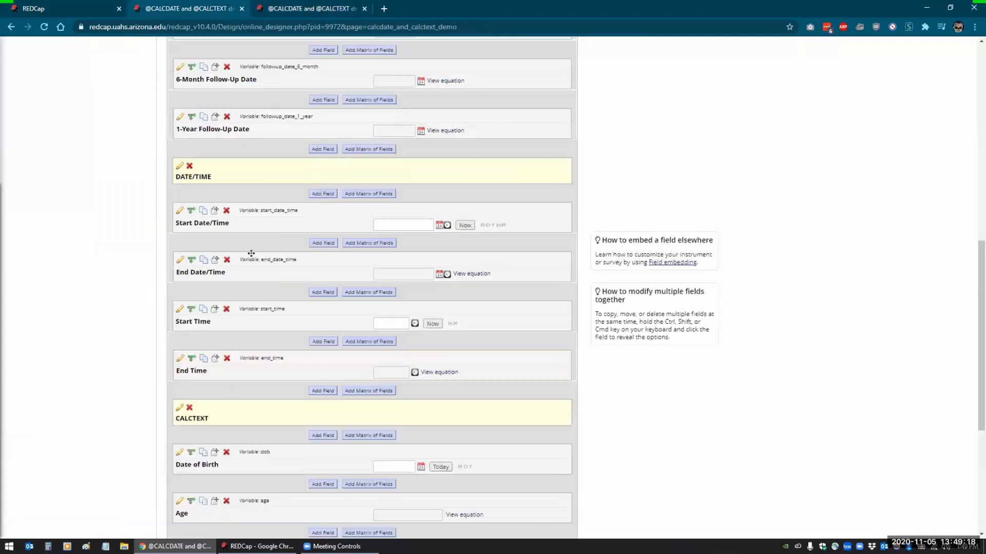
click(179, 210)
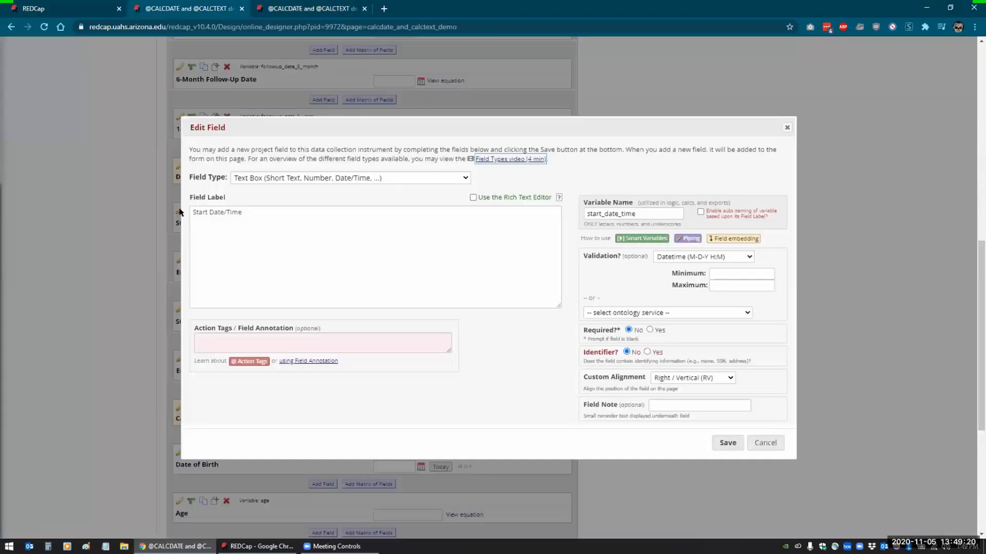
click(749, 255)
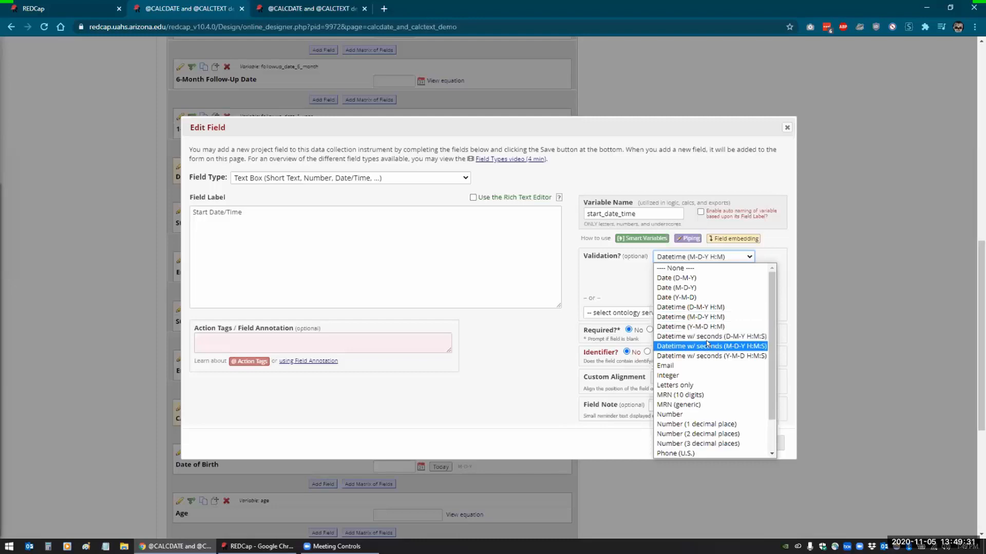
click(749, 346)
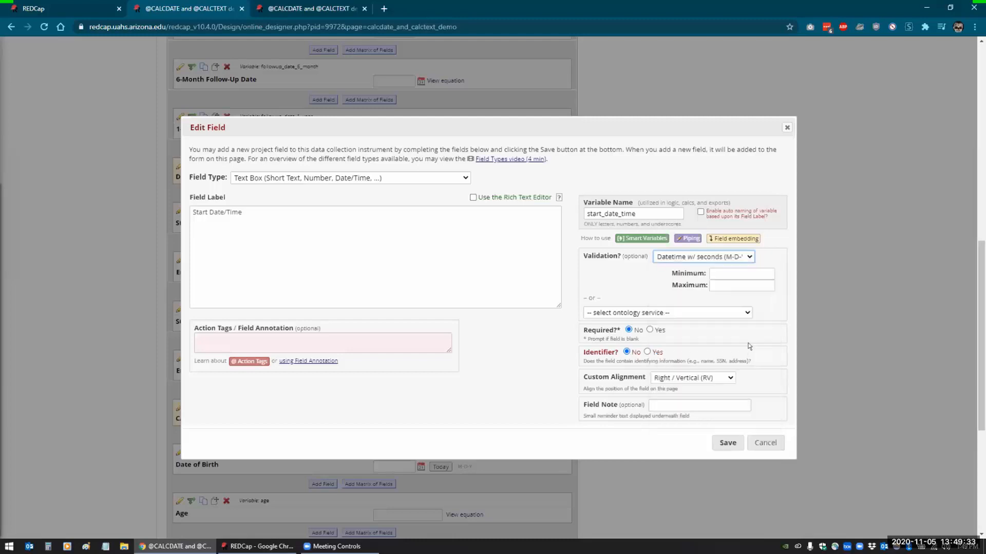
click(722, 443)
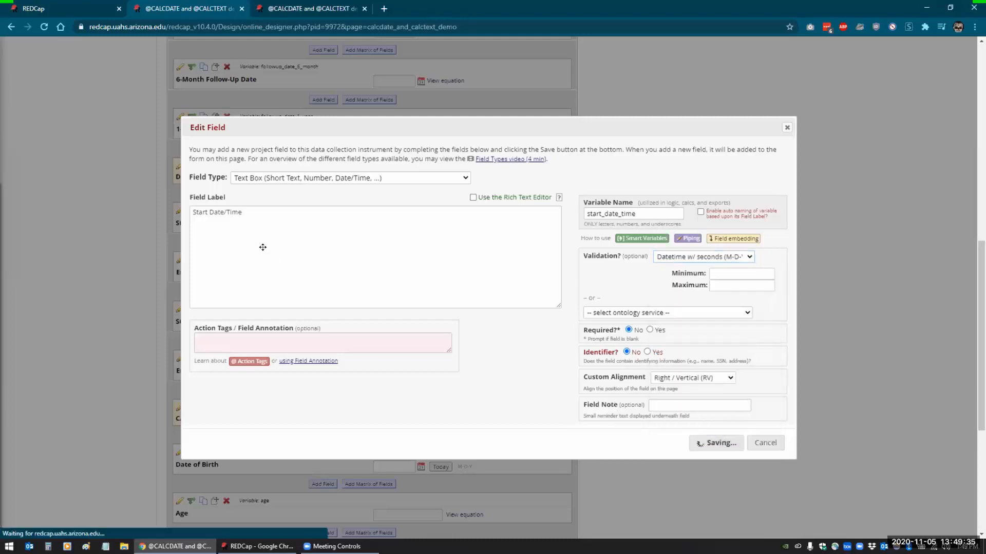
click(176, 261)
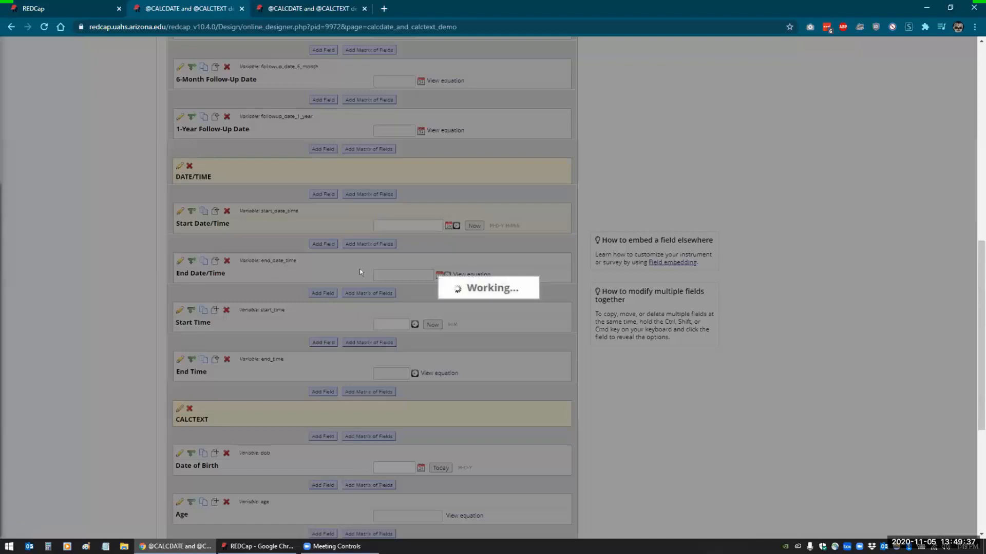
click(738, 257)
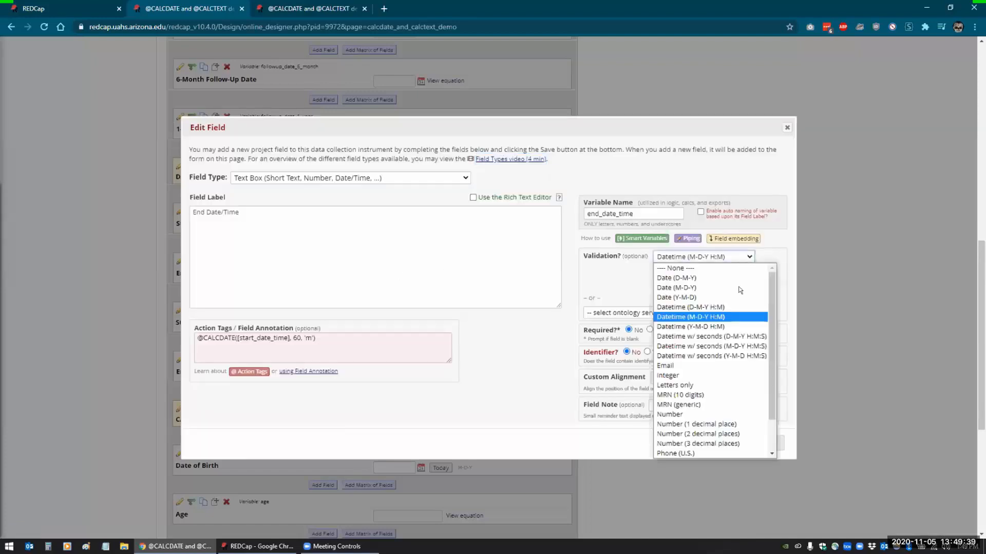
click(741, 346)
click(309, 338)
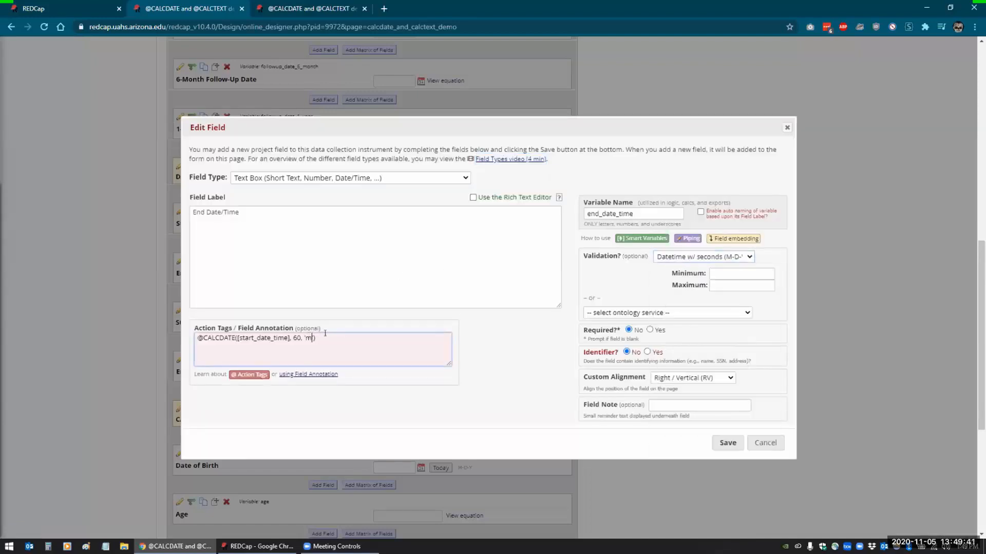
click(302, 338)
text(0)
click(315, 337)
key(BackSpace)
text(s)
click(726, 443)
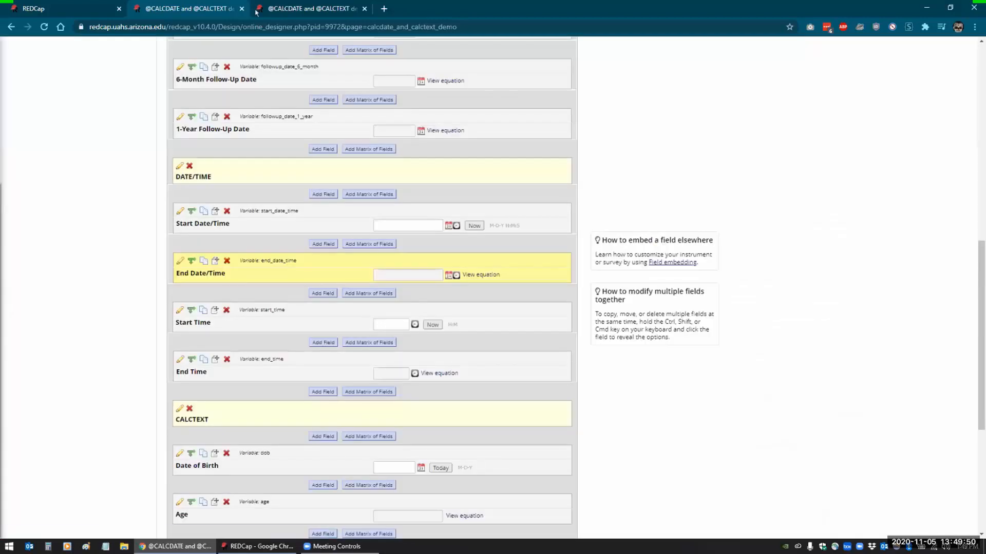
Step: Reload the data entry form and set Start Date/Time to the current date and time with seconds
click(256, 13)
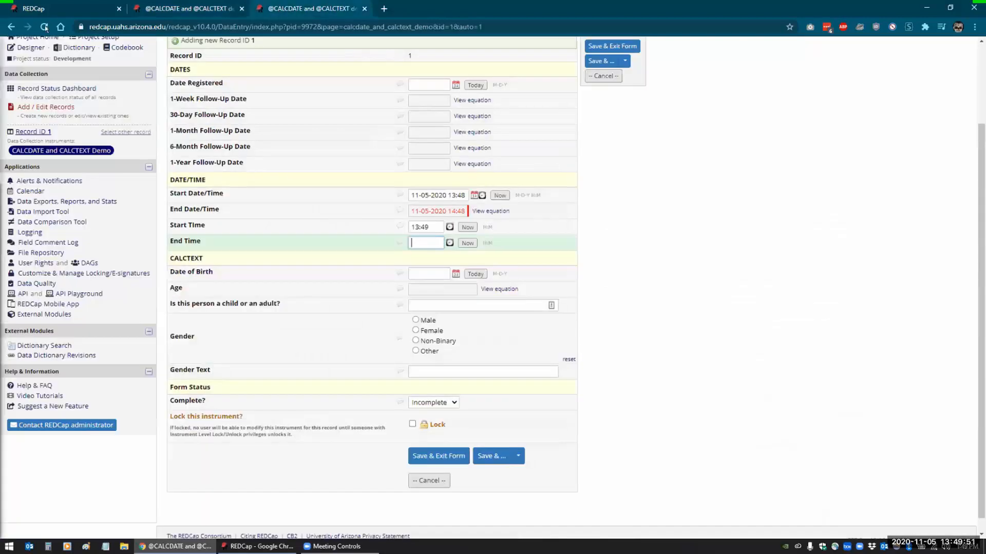
click(44, 26)
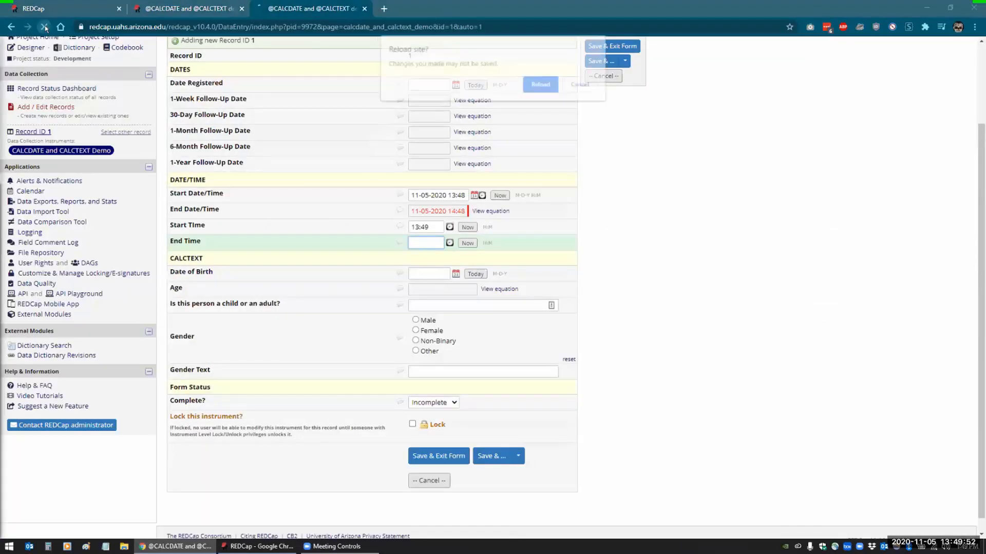
click(535, 78)
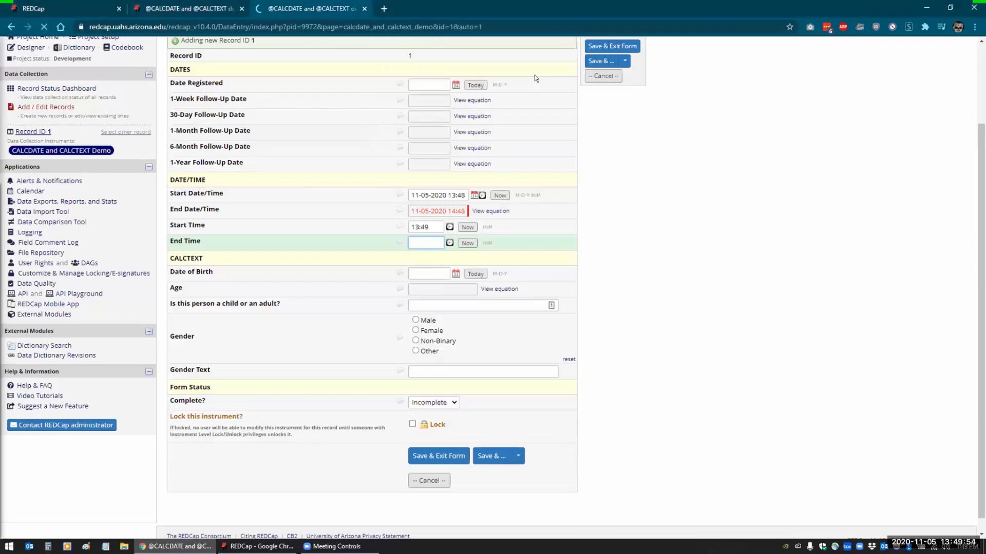
click(508, 197)
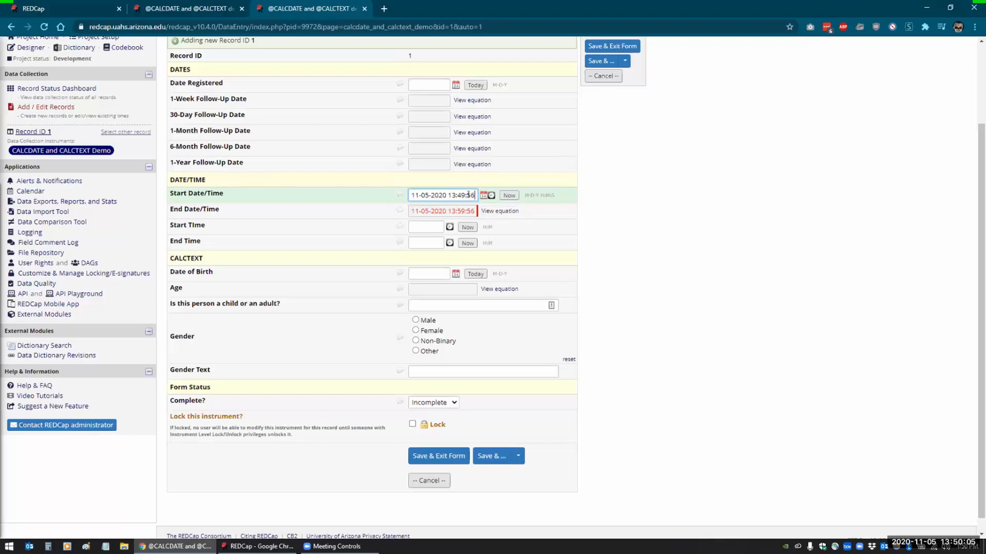
click(81, 8)
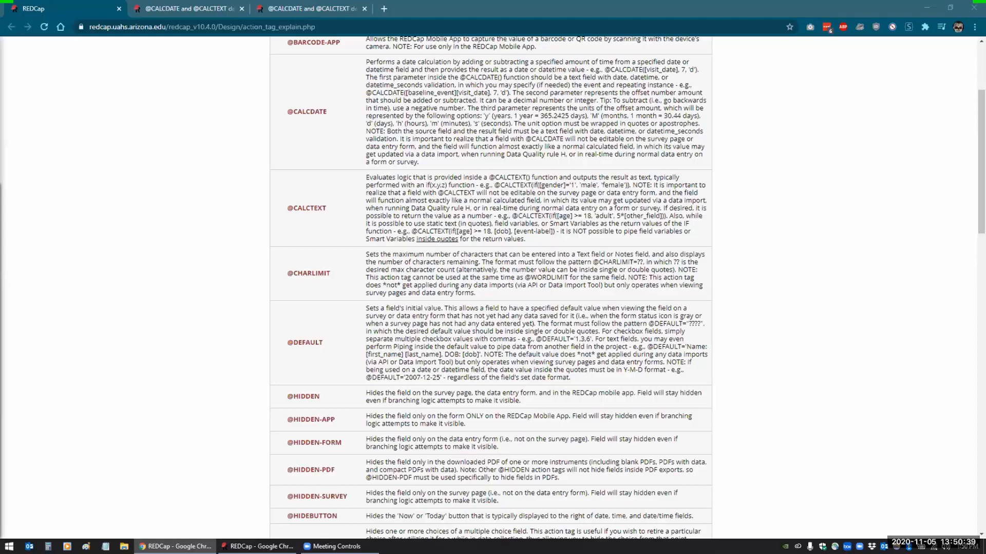
drag(494, 186, 629, 186)
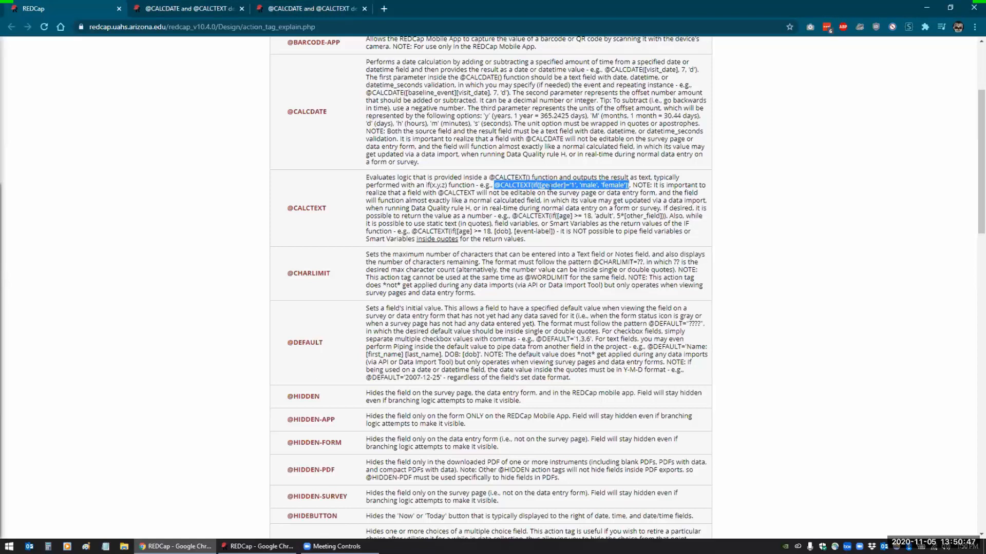
click(186, 9)
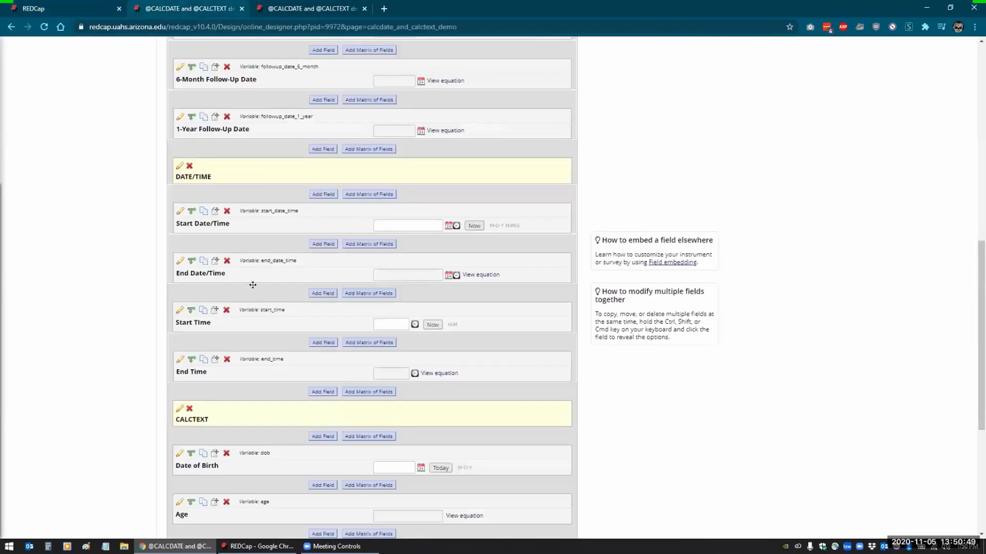
scroll(253, 286, down, 5)
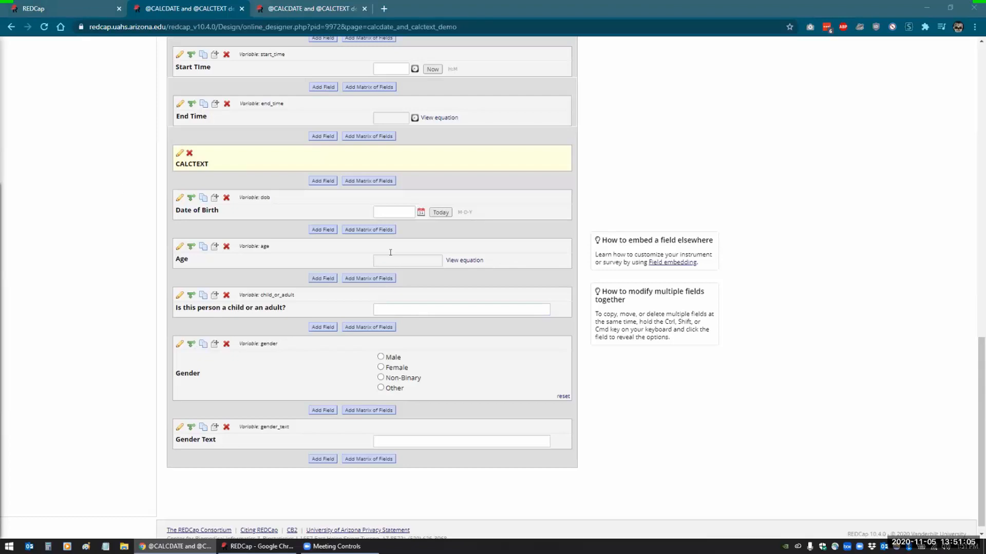
click(179, 295)
click(272, 350)
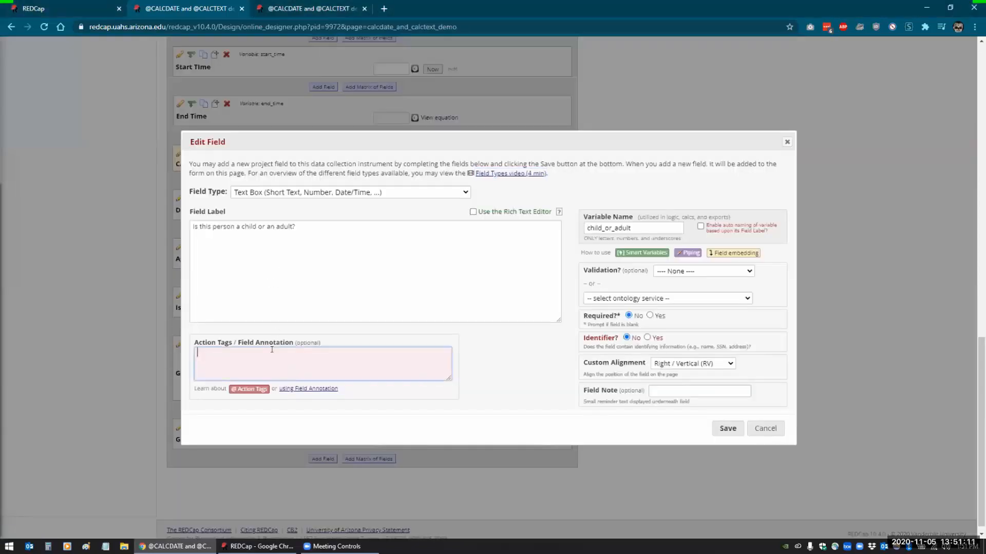
text(@CALCTEXT(if([age]< 18, 'CHILD', 'ADULT')))
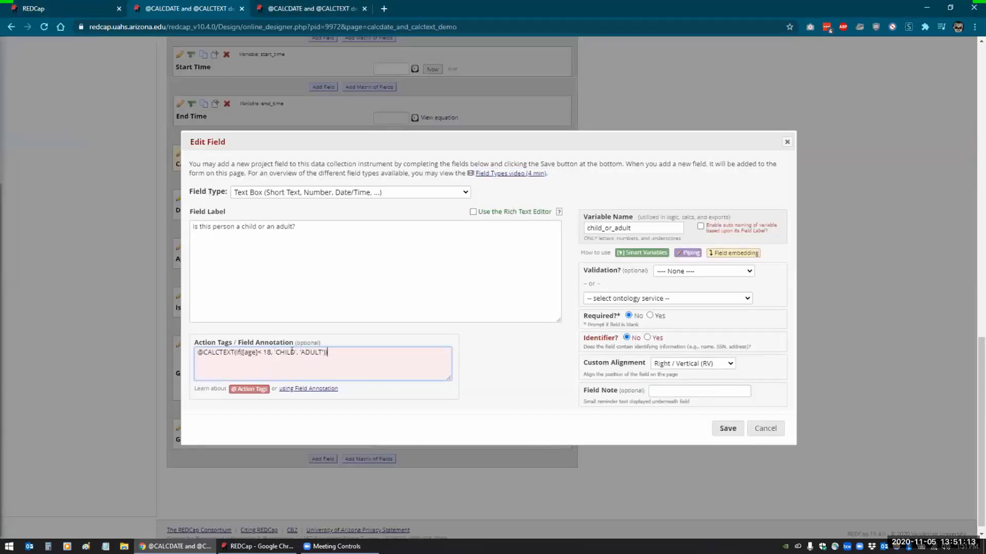
click(236, 352)
drag(242, 352, 329, 353)
click(270, 352)
click(297, 353)
click(377, 364)
click(716, 428)
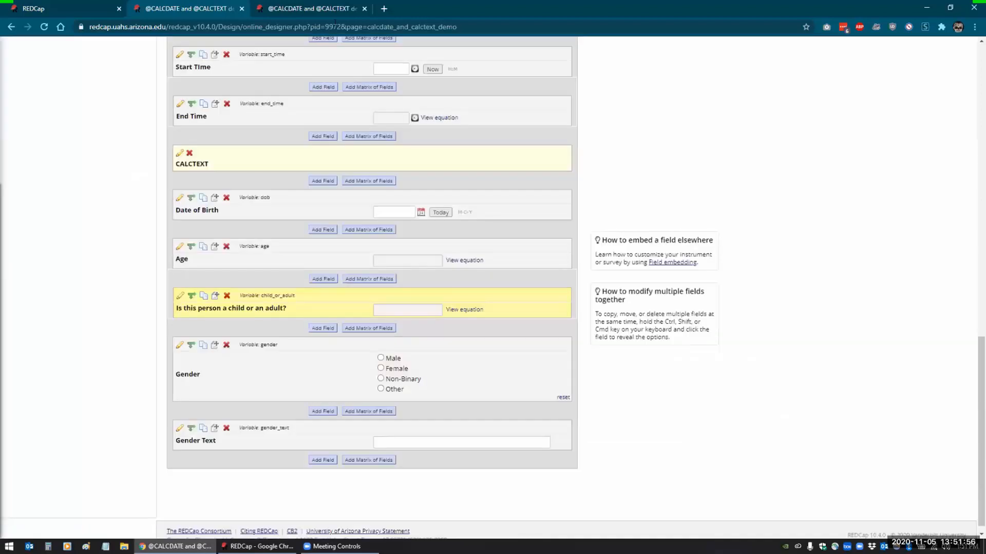
Step: Reload the data entry form, set Date of Birth to today's date and change its year to an earlier one
click(328, 9)
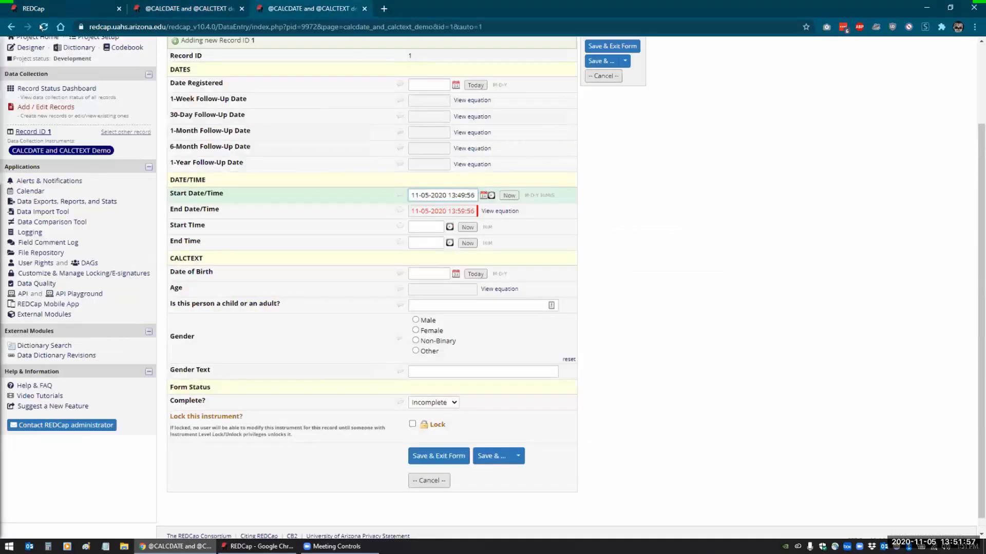
click(44, 28)
click(545, 90)
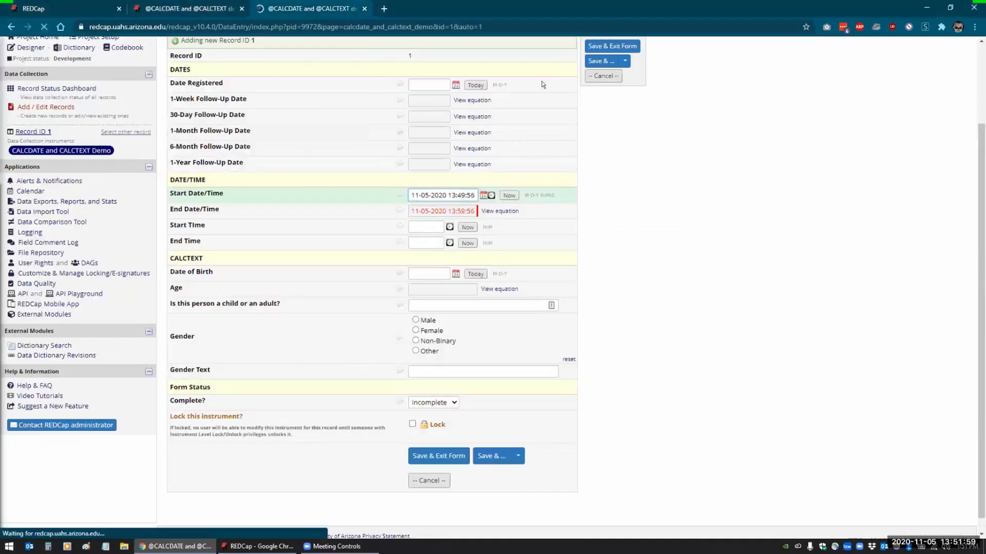
click(475, 273)
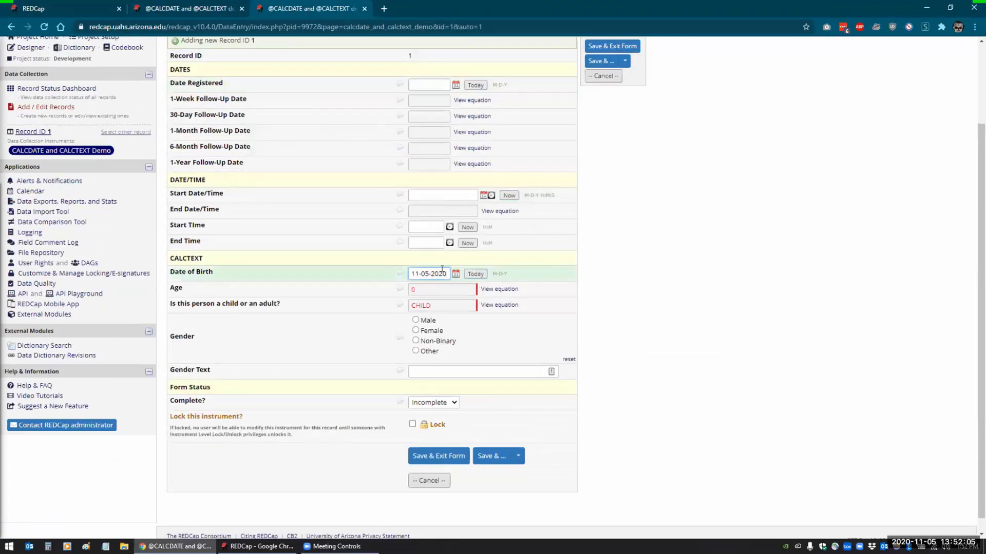
key(Left)
key(BackSpace)
text(0)
key(Tab)
Step: Clear the Date of Birth field and check the calculated age and child-or-adult fields
double_click(442, 273)
triple_click(419, 272)
key(BackSpace)
click(436, 295)
click(440, 306)
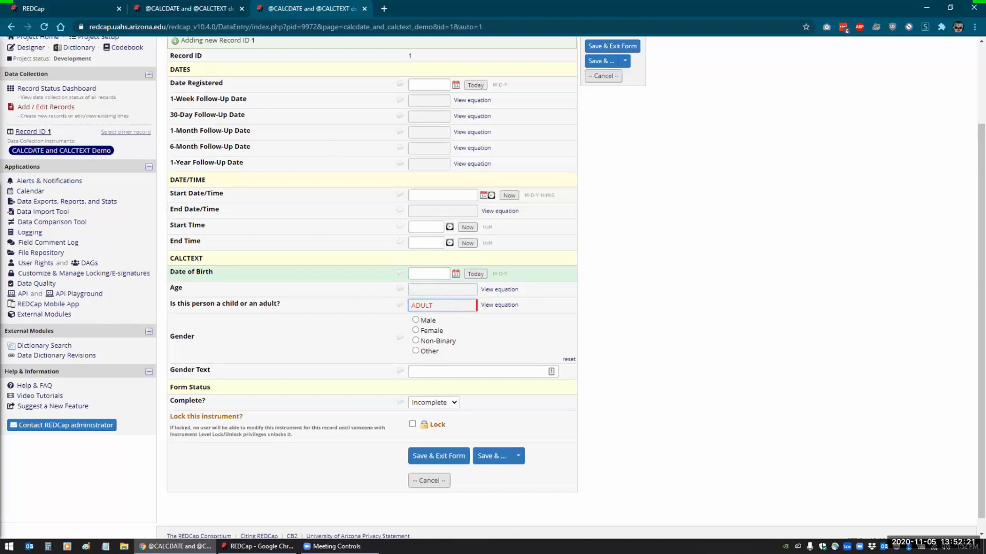
click(140, 8)
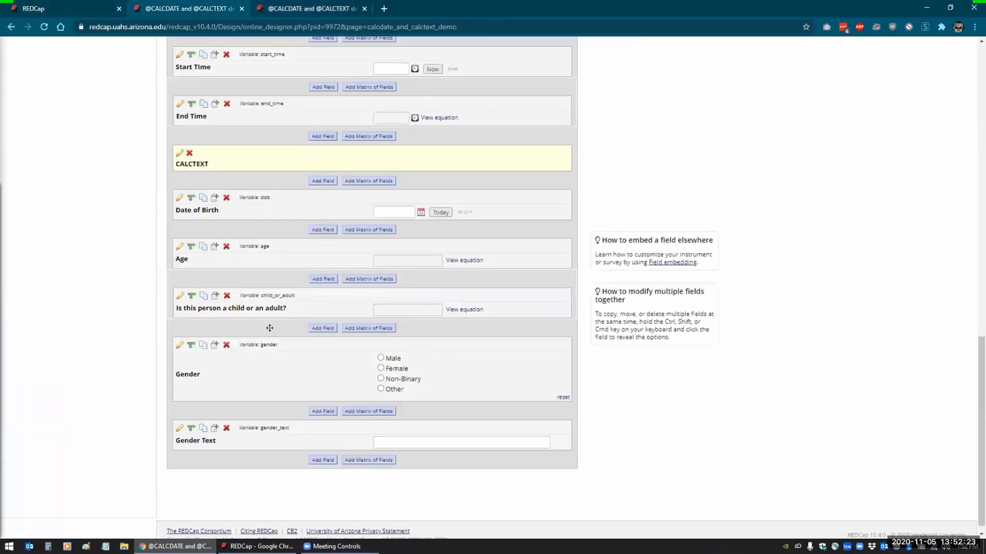
click(179, 296)
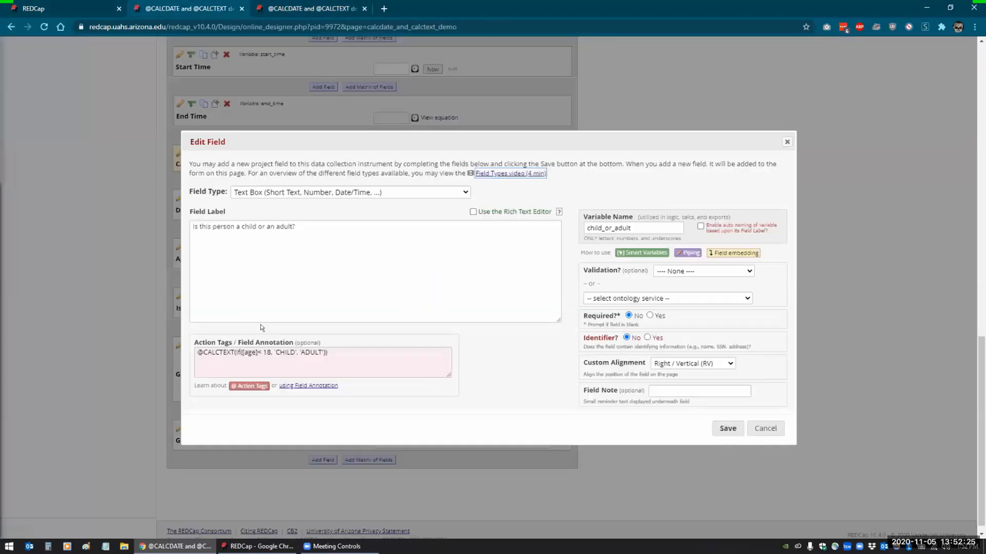
click(275, 352)
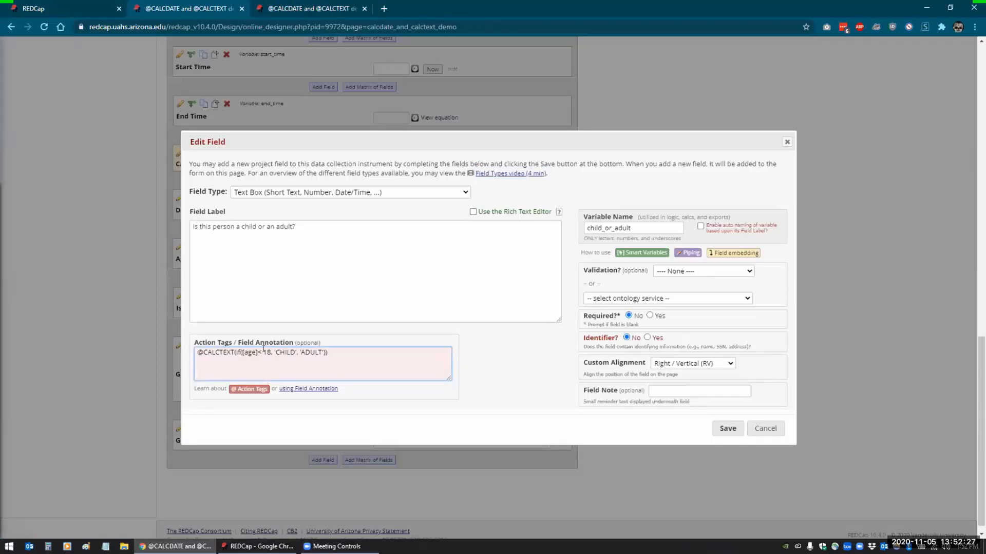
click(271, 354)
drag(300, 352, 319, 353)
key(Delete)
key(Delete)
text(if([age] >=18, 'ADULT')
text(, '')
click(723, 429)
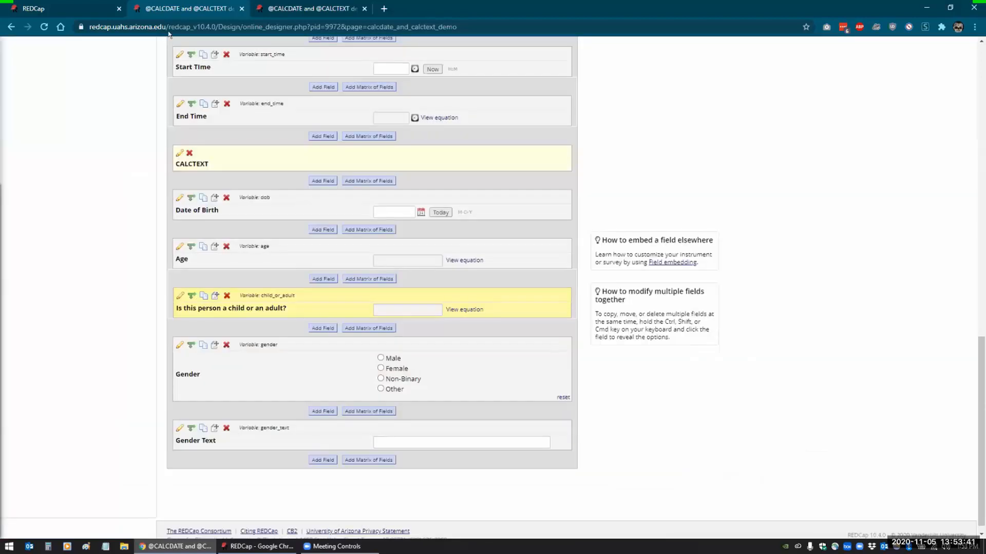
Step: Reload the data entry form and retest the child-or-adult calculation with today's date and an earlier year as Date of Birth
click(284, 9)
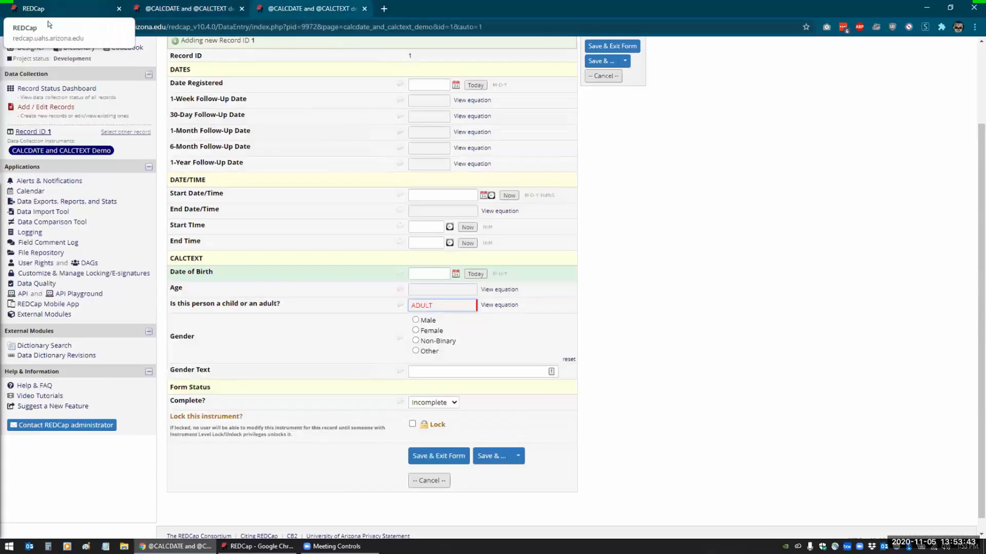
click(44, 27)
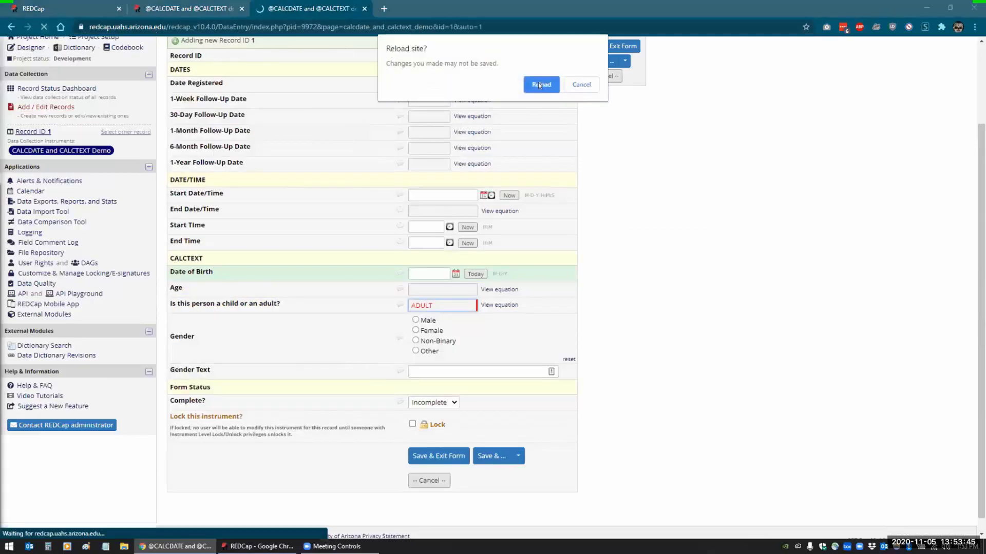
click(541, 86)
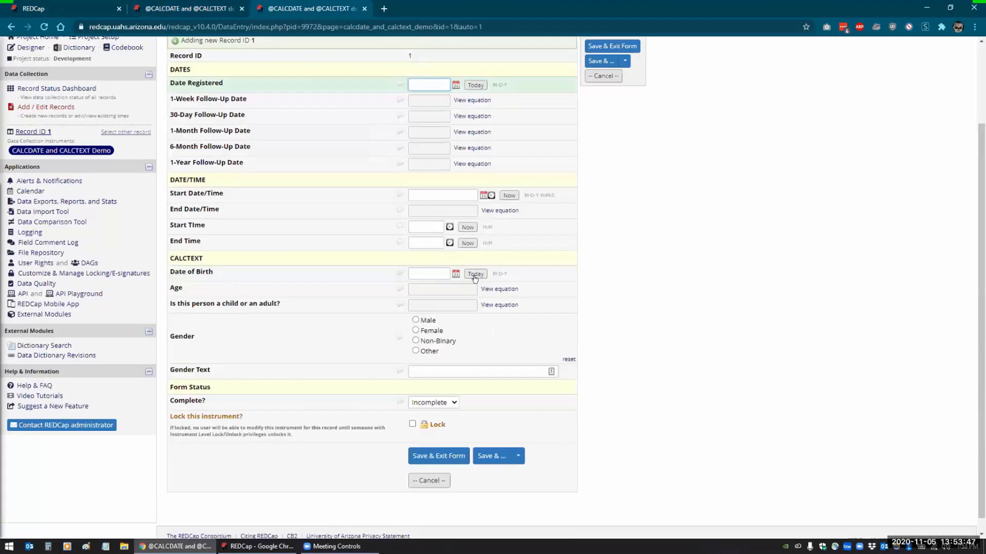
click(469, 273)
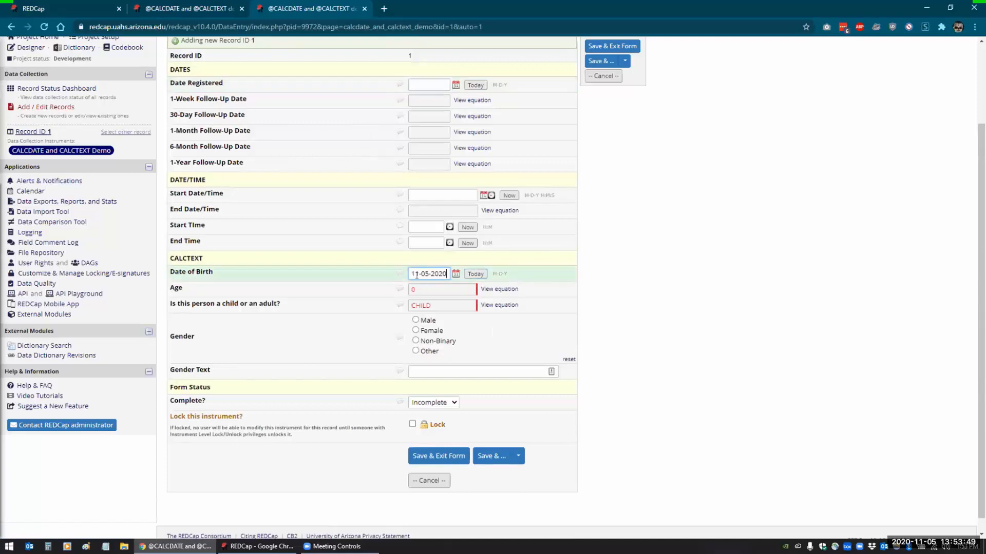
click(441, 272)
key(BackSpace)
text(0)
key(Tab)
Step: Empty the Date of Birth field to test the child-or-adult calculation with no age
double_click(432, 271)
click(432, 272)
drag(446, 272, 376, 272)
key(BackSpace)
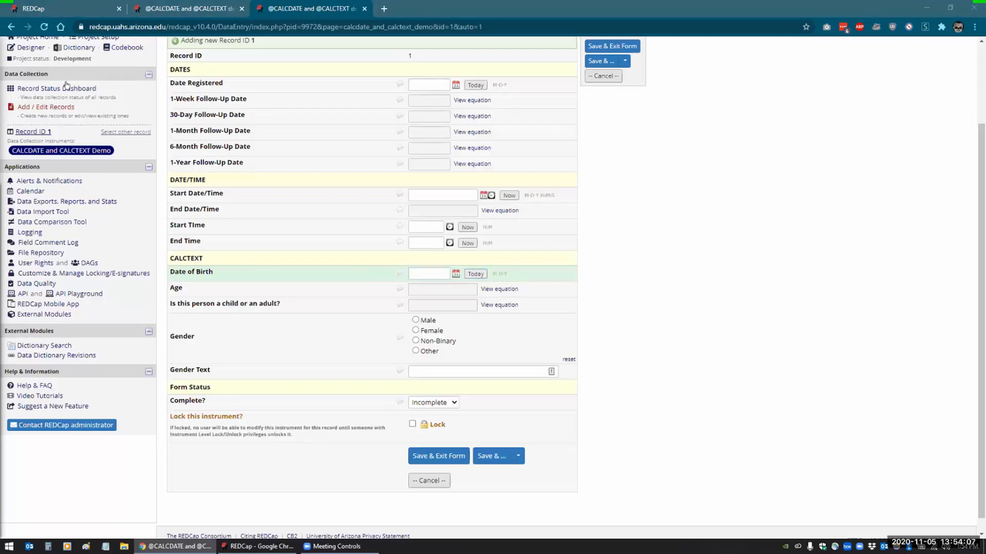
click(160, 9)
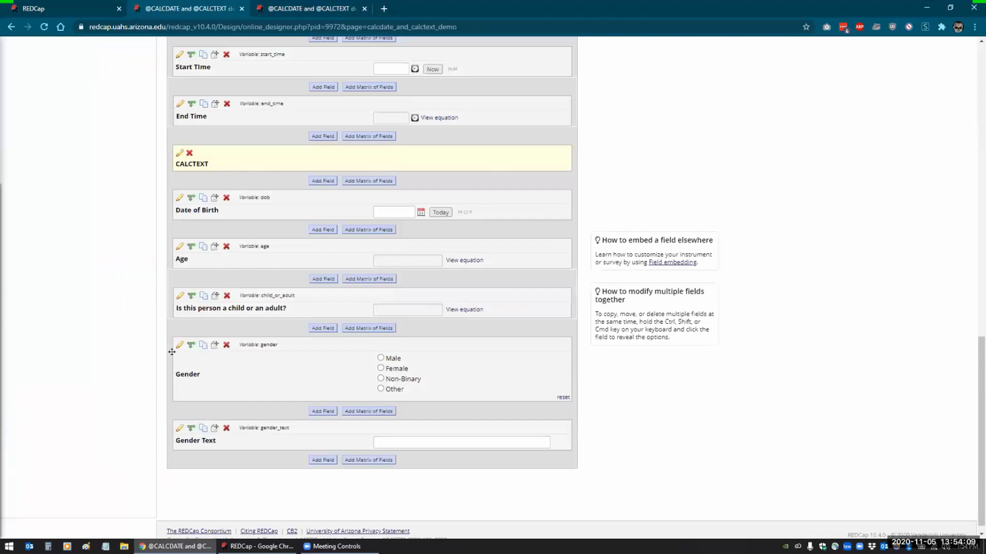
click(180, 427)
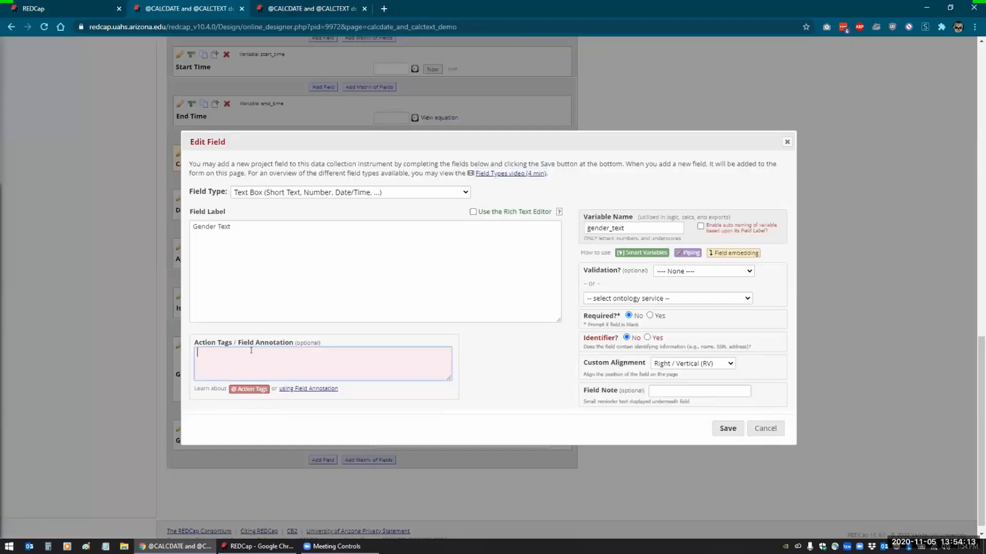
text(@CALCTEXT(if([gender]='1', 'MALE', if([gender]='2', 'FEMALE', if([gender]='3', 'NON-BINARY', if([gender]='4', 'OTHER', ''))))))
click(193, 359)
key(BackSpace)
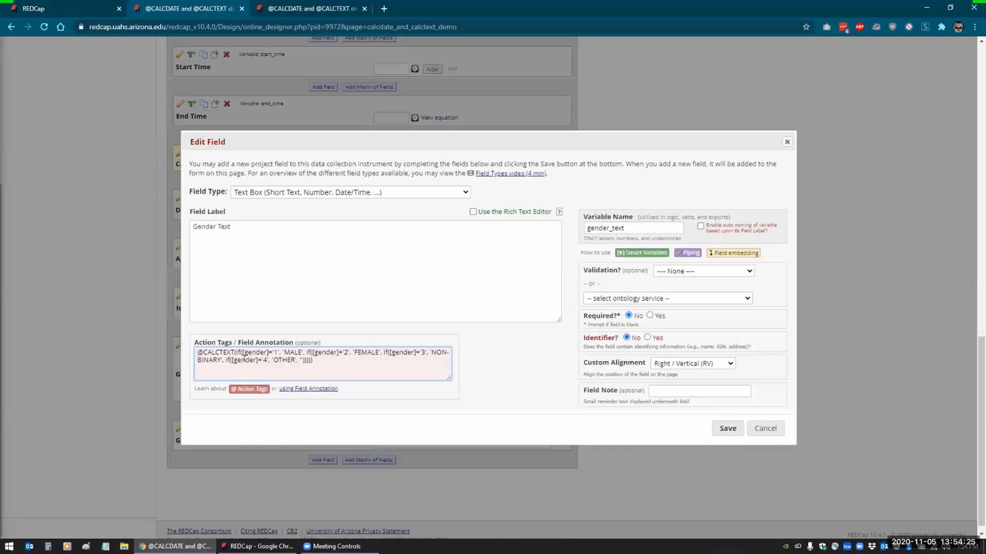
drag(295, 360, 300, 360)
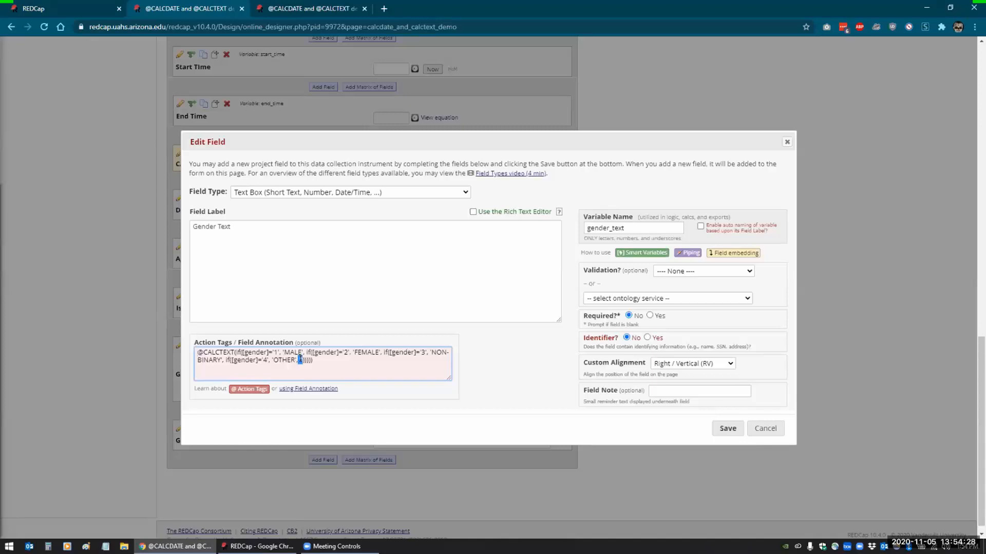
click(345, 360)
click(710, 428)
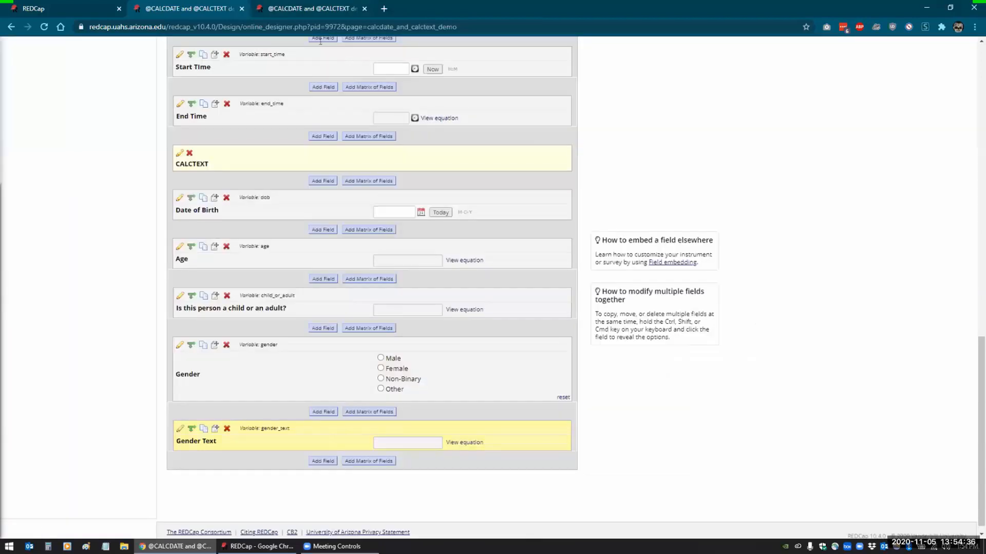
Step: Reload the data entry form, try each Gender option in turn, reset the field and select Male
click(312, 8)
click(44, 27)
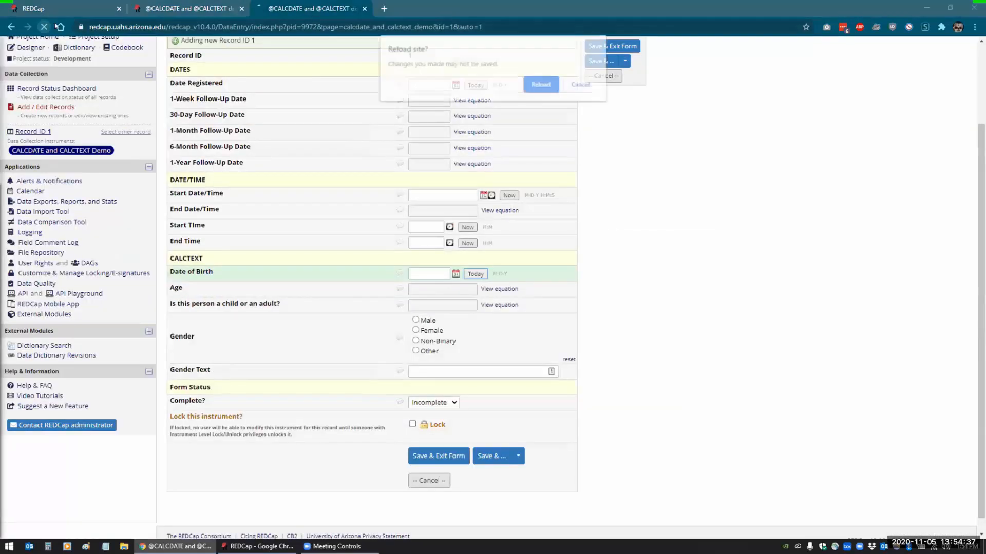
click(531, 82)
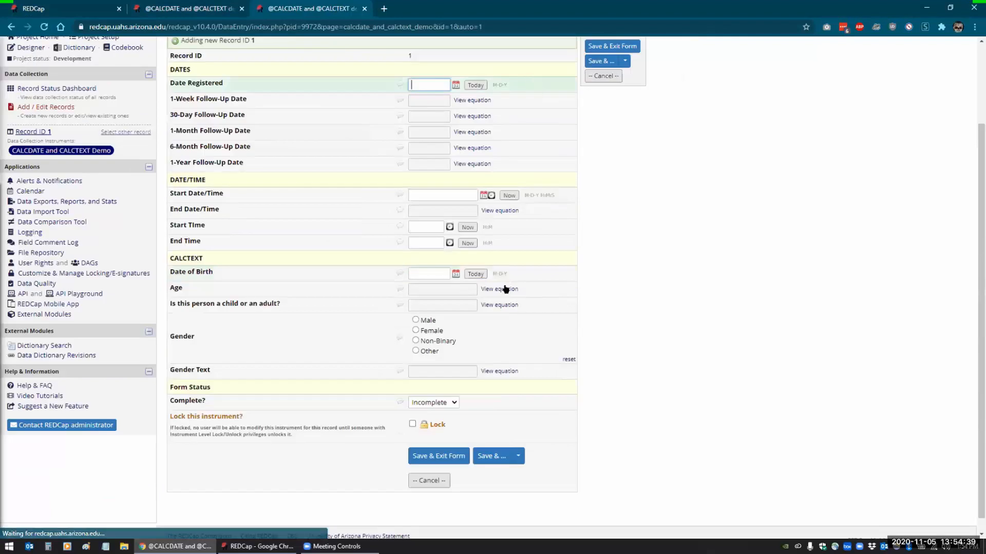
click(416, 319)
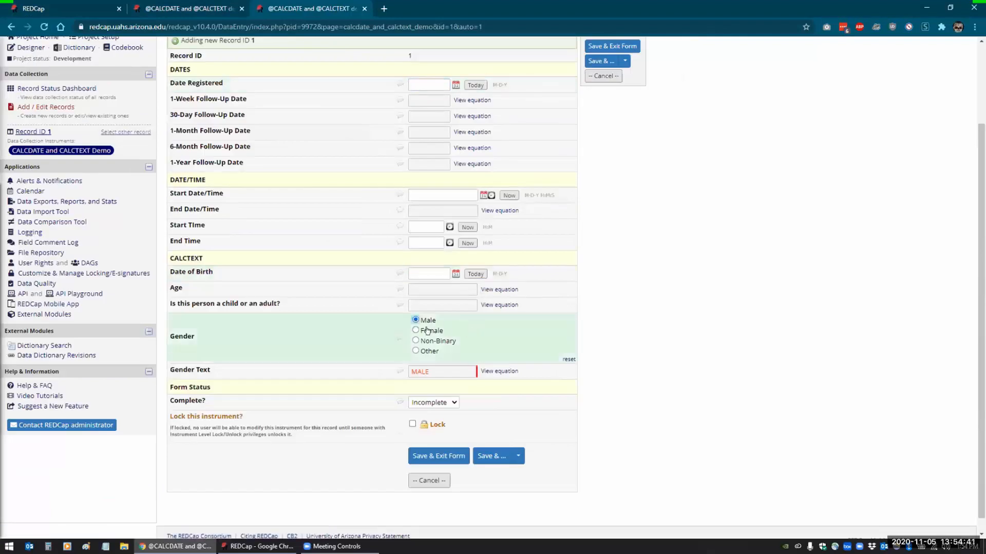
click(415, 330)
click(415, 340)
click(415, 351)
click(567, 359)
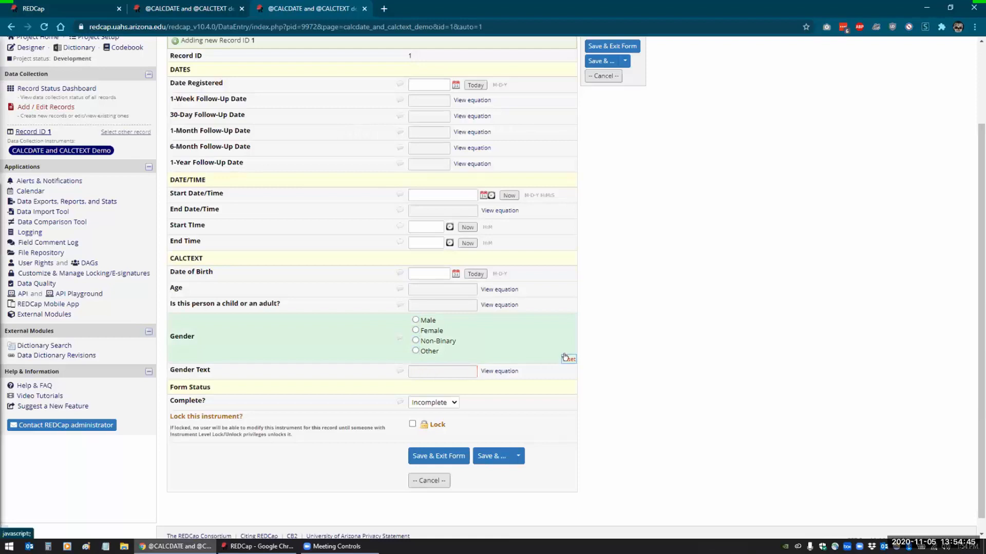
click(432, 370)
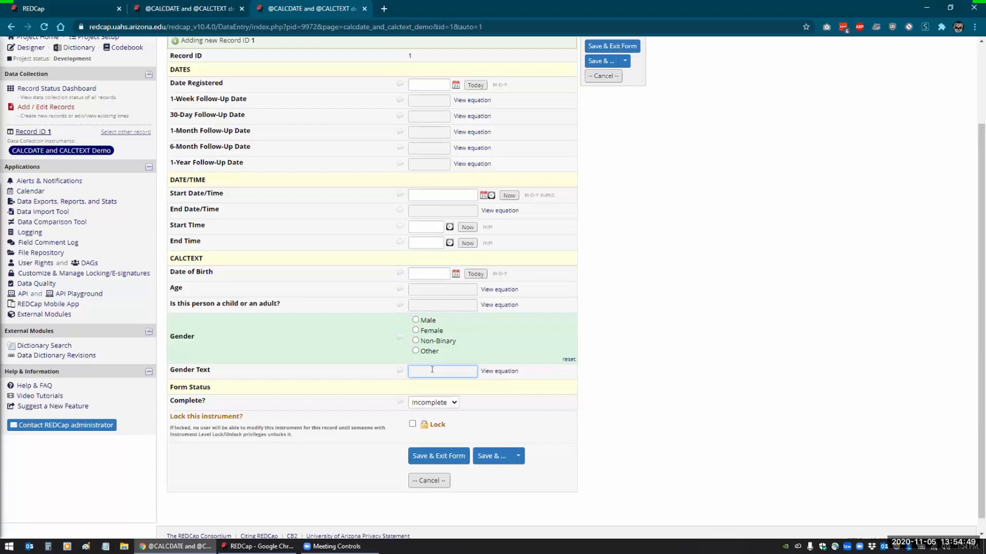
click(416, 320)
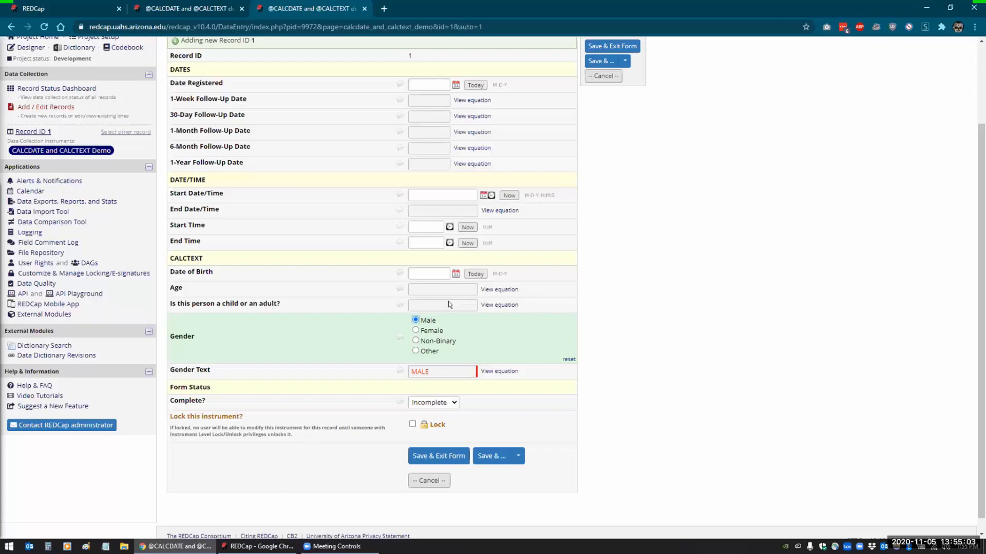
click(42, 10)
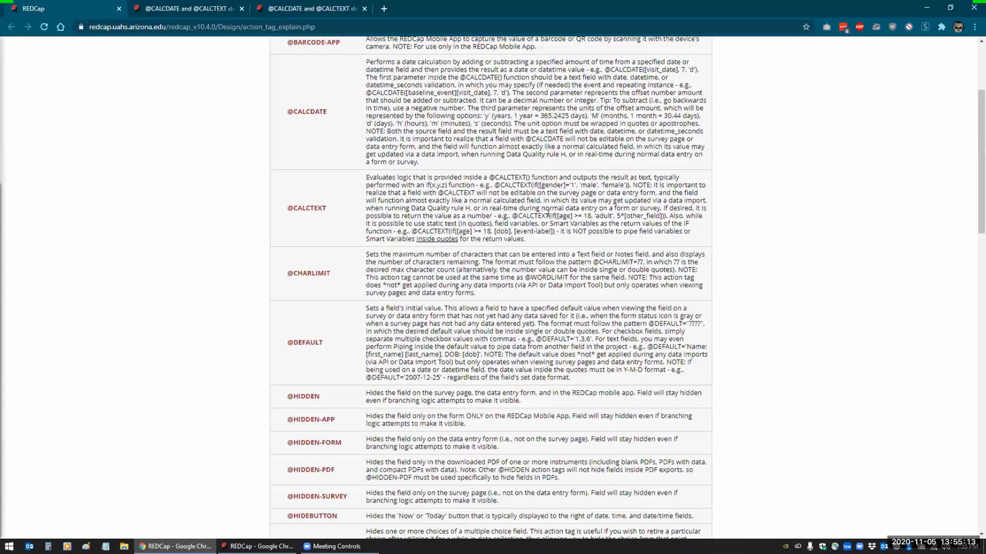
drag(617, 216, 663, 216)
click(637, 217)
drag(366, 177, 534, 246)
click(281, 243)
scroll(346, 239, up, 3)
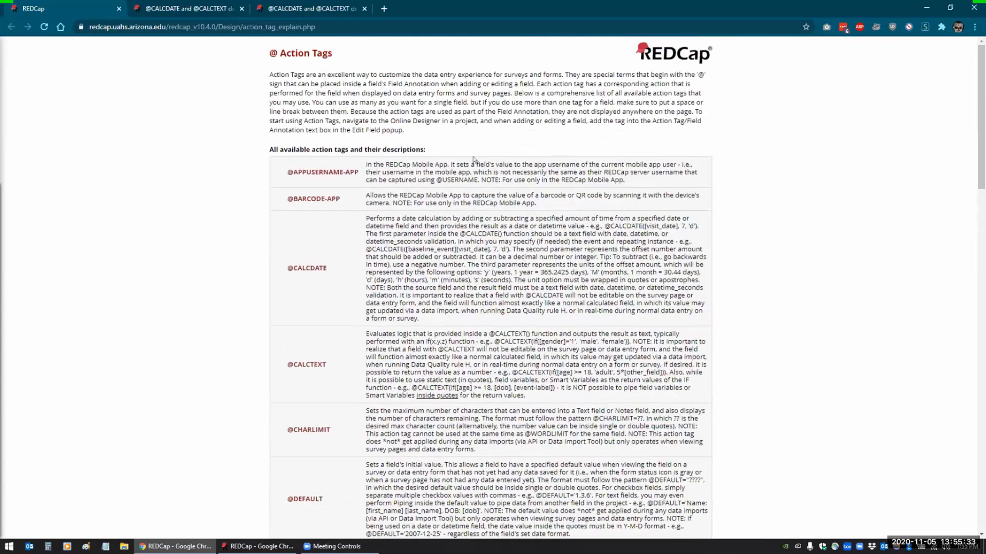
Step: Return to the form designer and look over the date/time and CALCTEXT fields
click(180, 8)
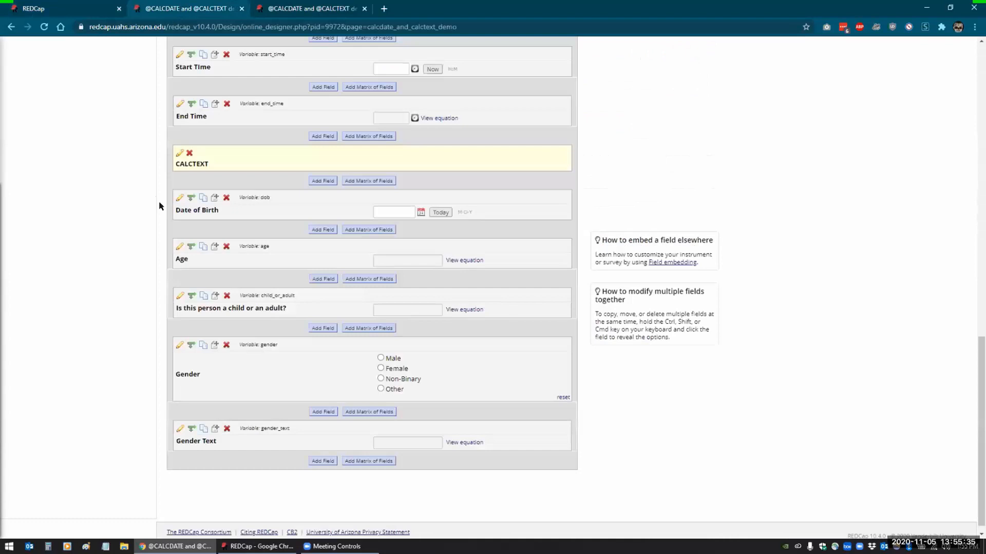
scroll(161, 211, up, 5)
scroll(154, 256, down, 5)
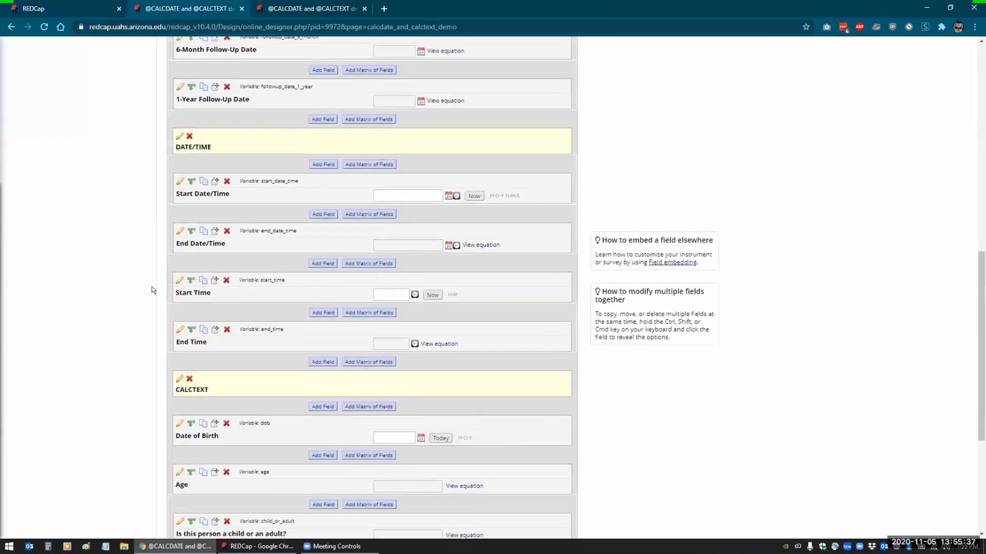
click(178, 295)
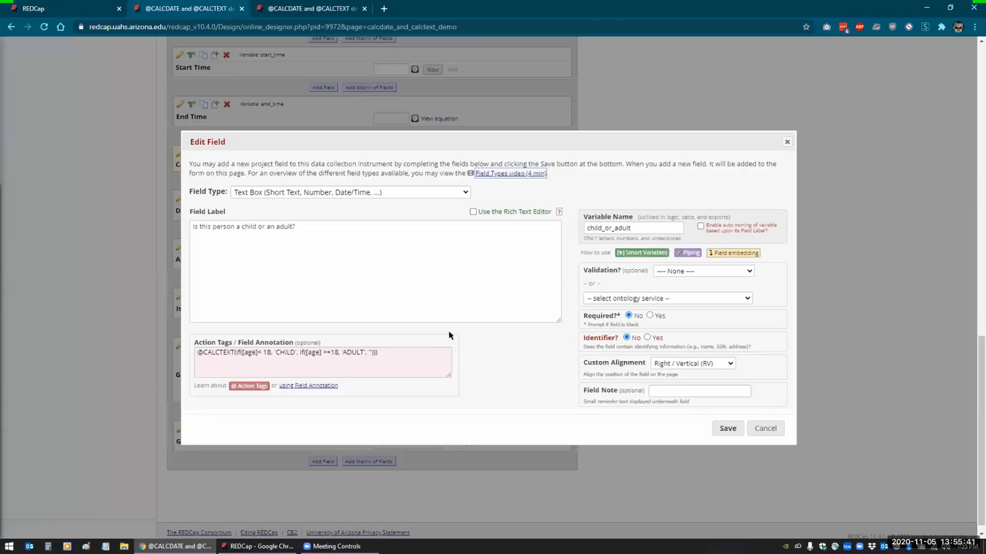
click(247, 386)
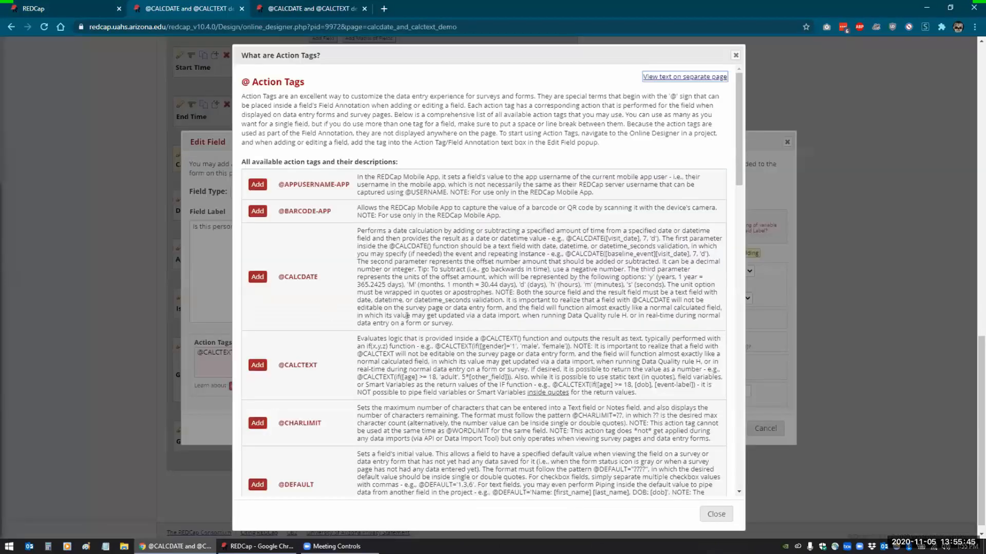
scroll(407, 315, down, 1)
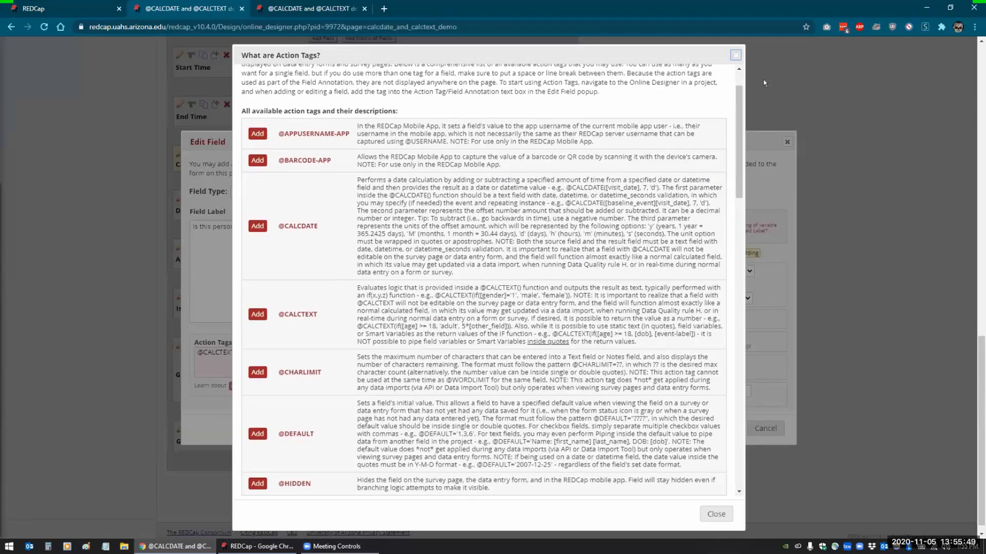
click(736, 55)
click(787, 142)
scroll(78, 321, up, 20)
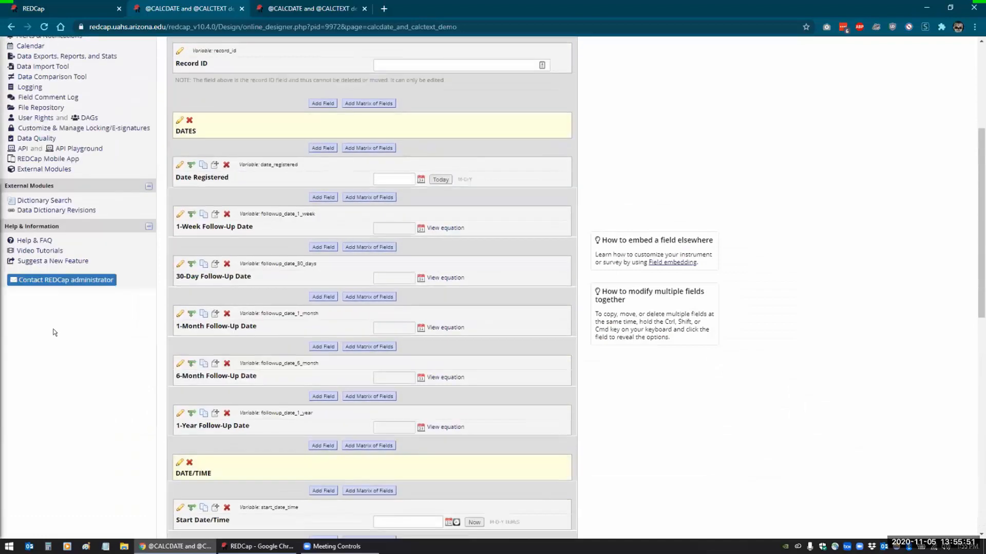
Step: Go to the Project Setup page and open the Action Tags reference there, closing it again
click(82, 136)
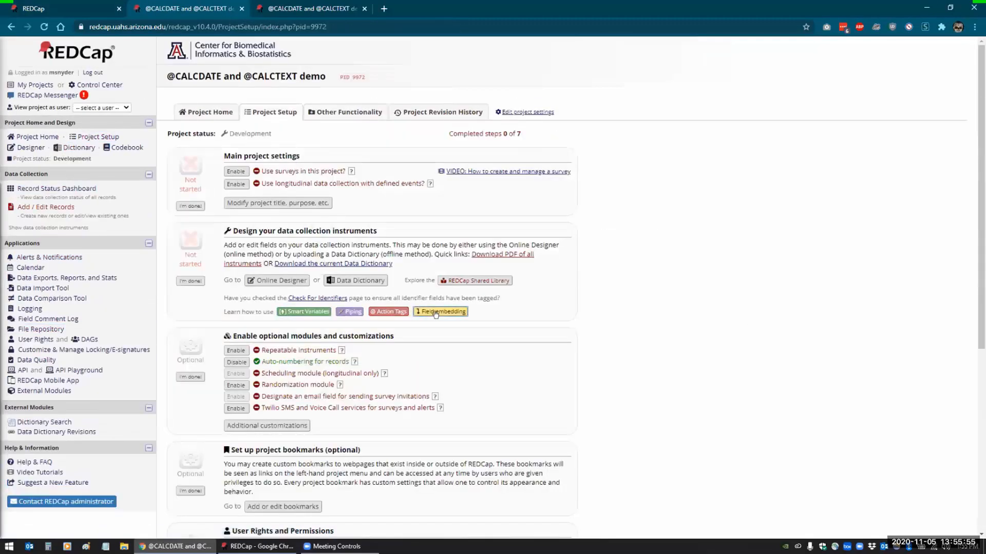
click(383, 312)
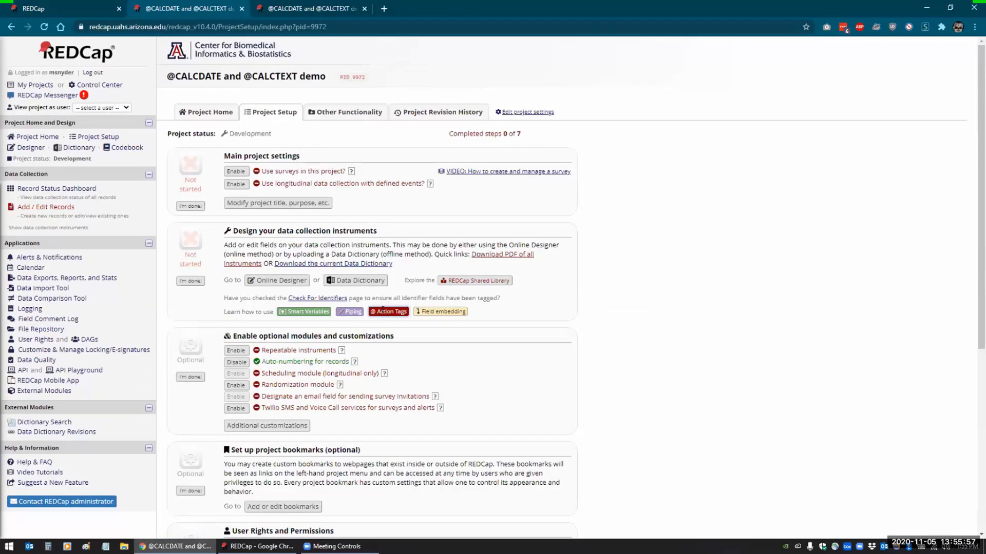
click(733, 58)
Step: Look through the Smart Variables reference from the introduction to the Event & Arm section, and view the Action Tags reference
click(308, 312)
scroll(353, 311, down, 9)
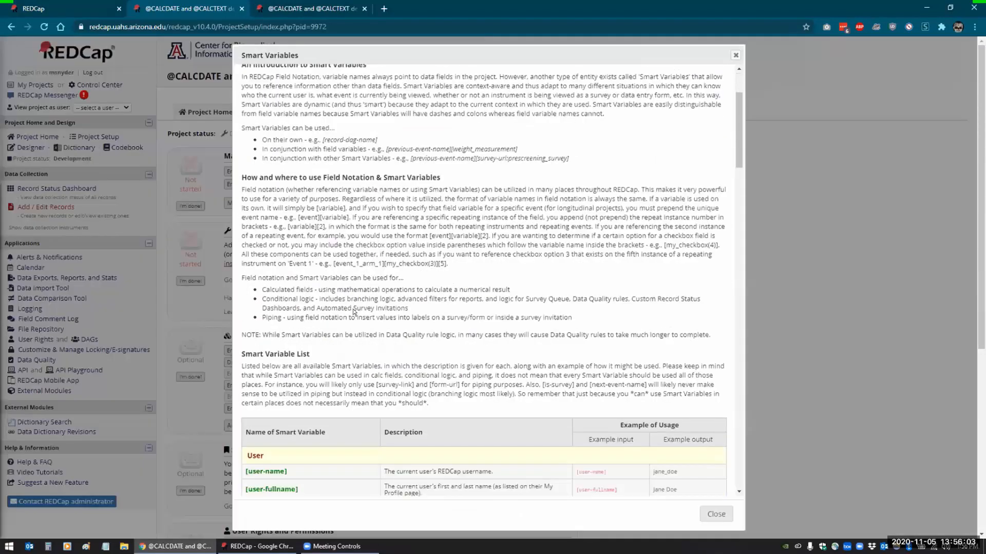
scroll(337, 321, down, 6)
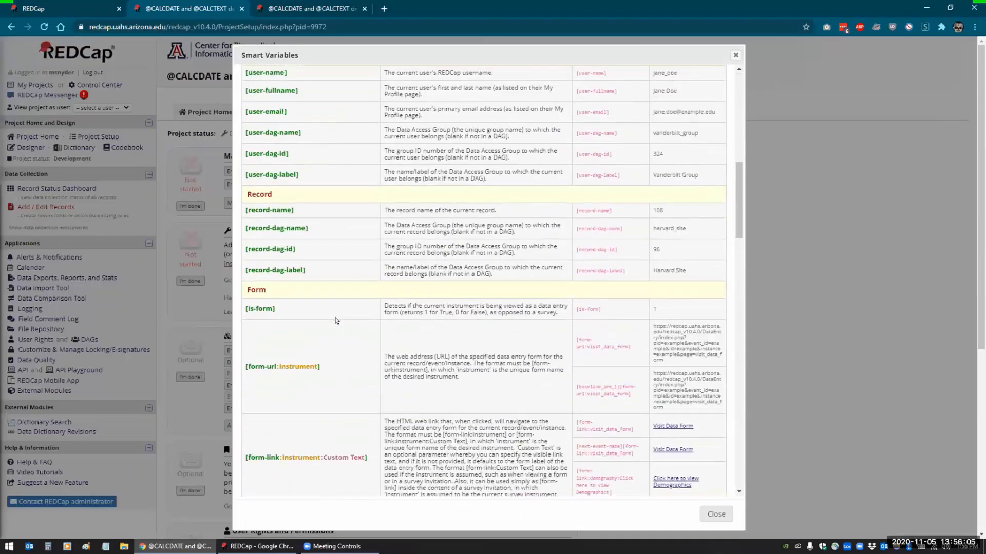
scroll(337, 321, down, 3)
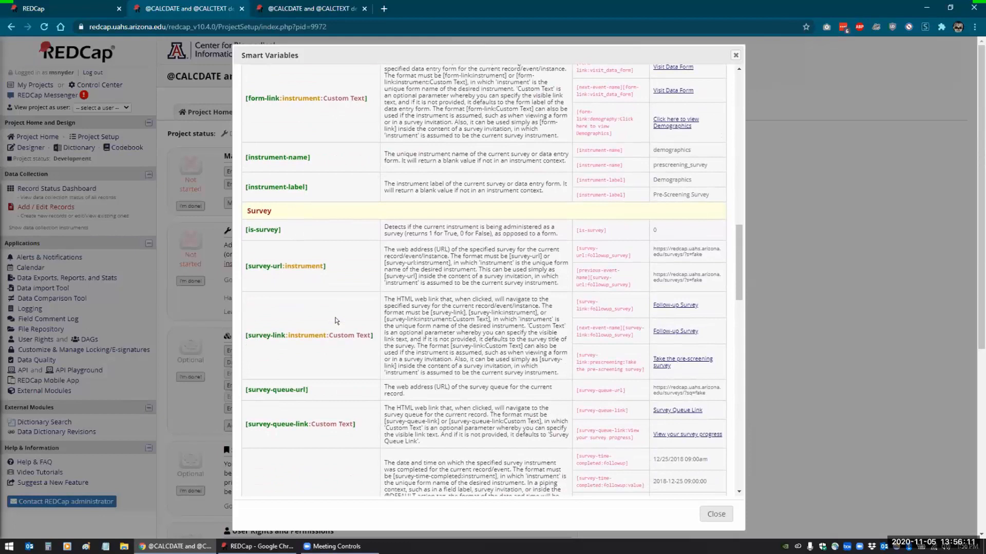
scroll(336, 321, down, 3)
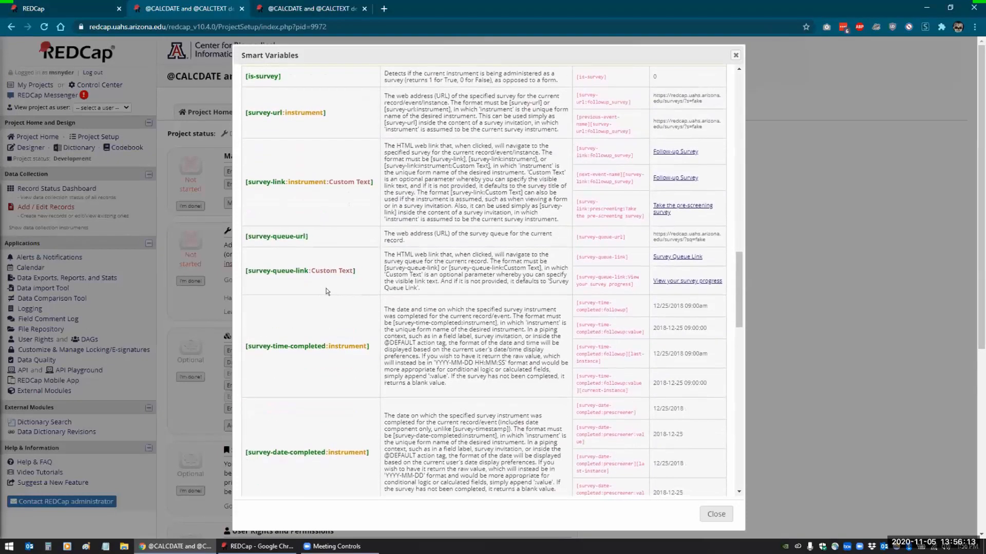
scroll(286, 306, down, 3)
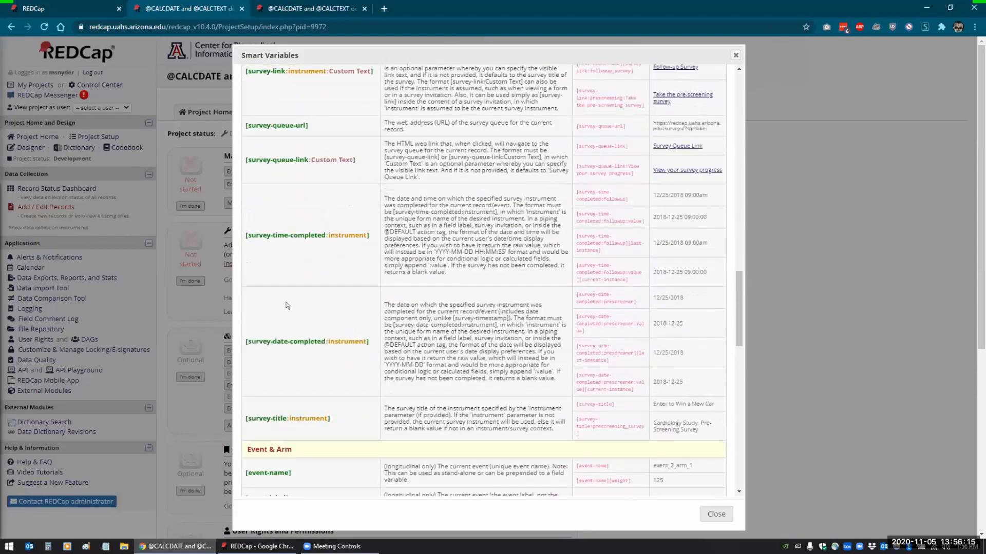
scroll(290, 329, down, 4)
scroll(297, 354, down, 1)
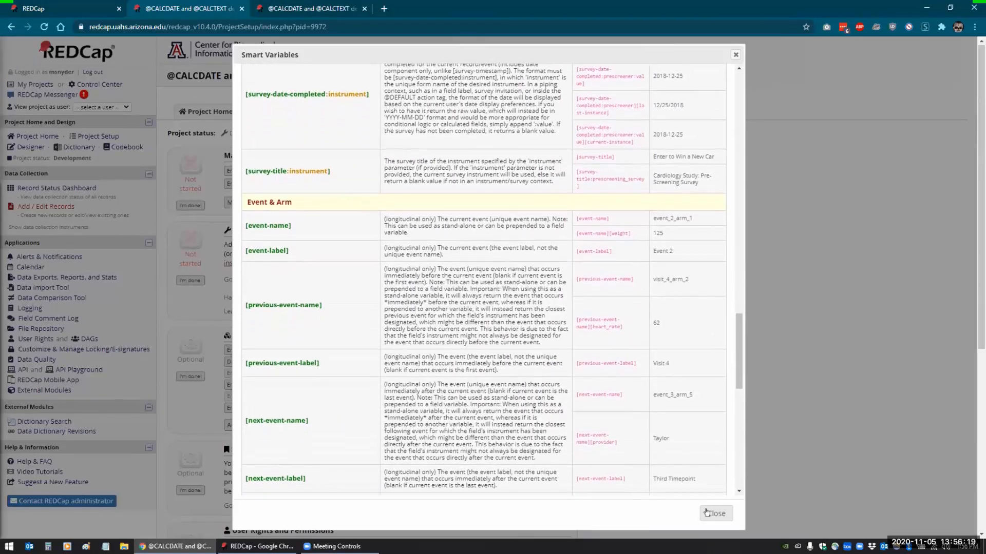
click(706, 513)
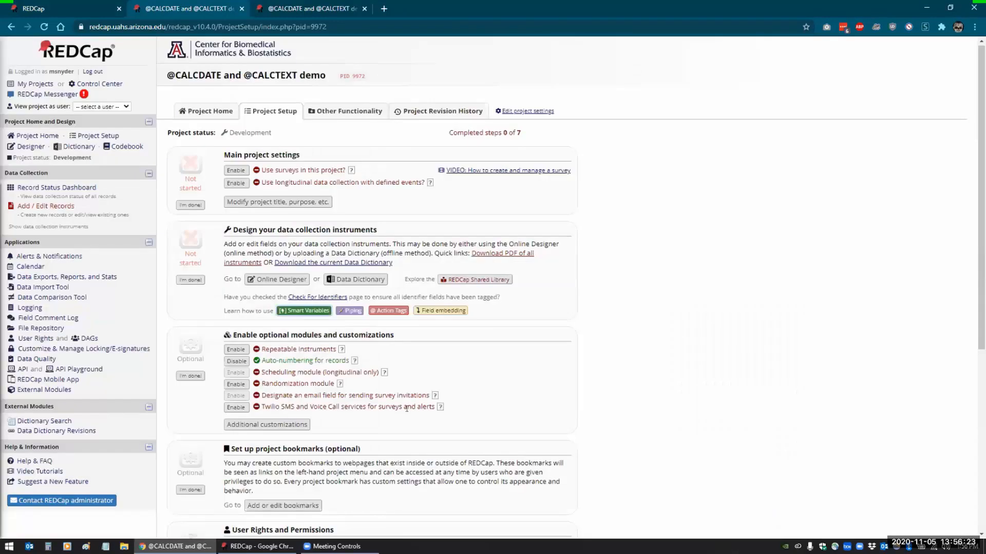
click(383, 311)
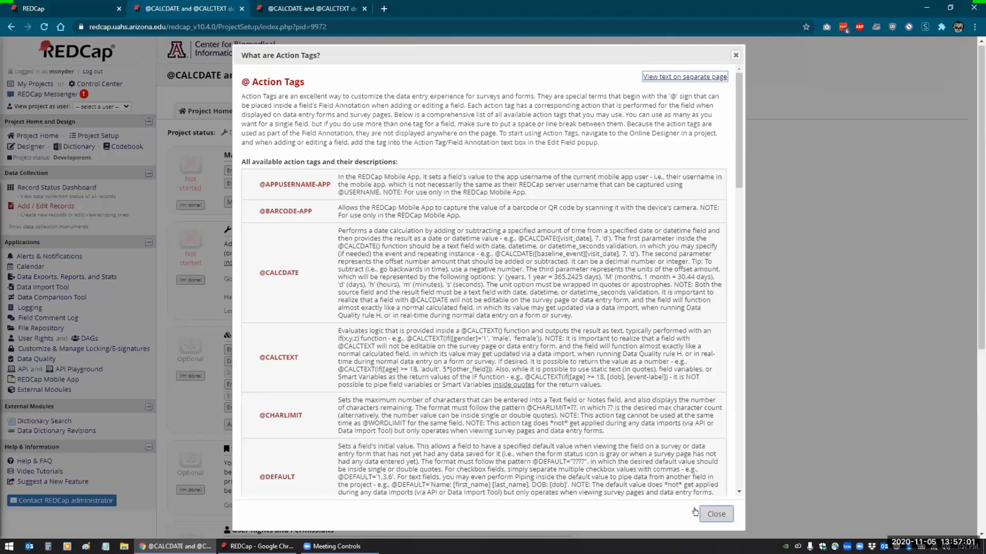
click(714, 514)
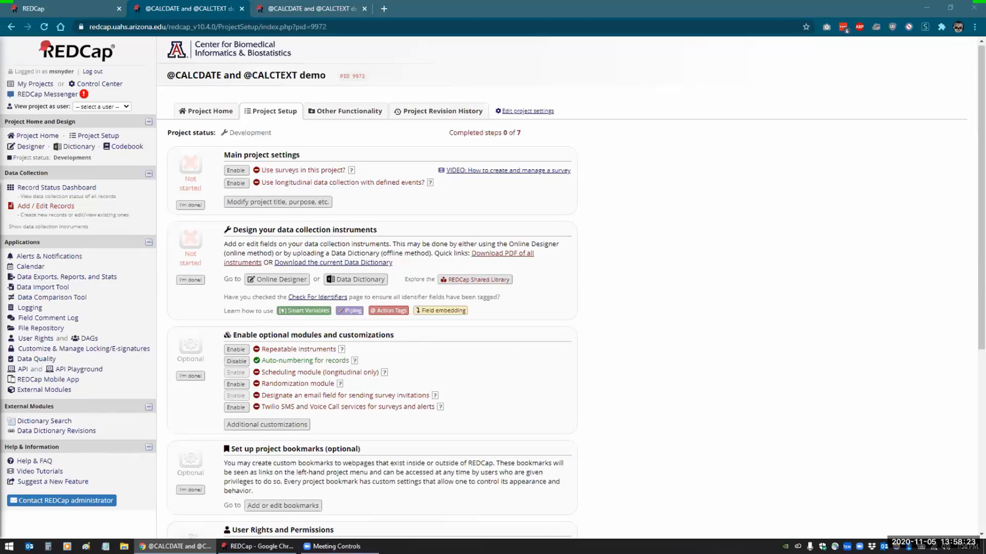
Step: Open the CALCDATE and CALCTEXT Demo instrument in the Online Designer and find its DATE/TIME fields
click(31, 146)
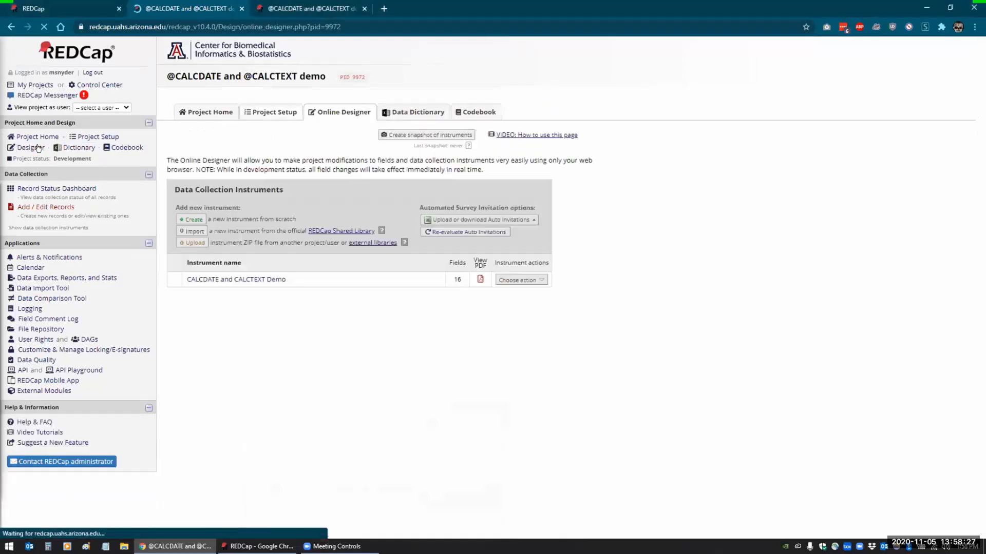
click(191, 279)
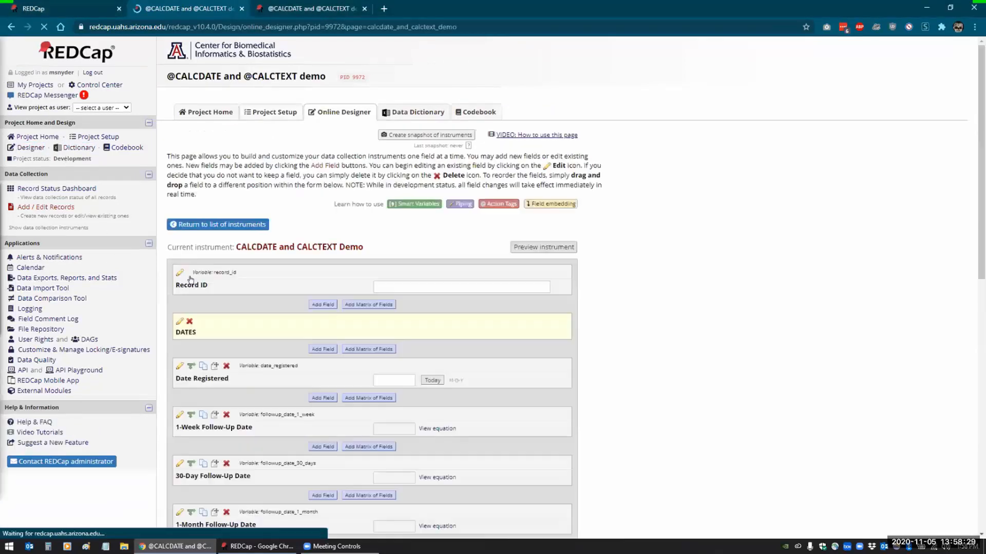
scroll(260, 186, down, 6)
scroll(261, 186, down, 5)
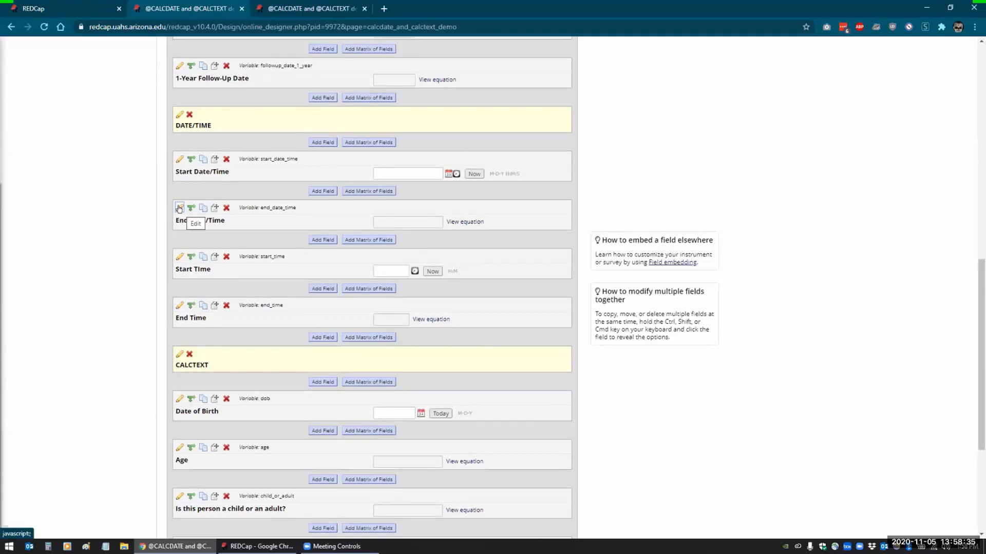
click(179, 208)
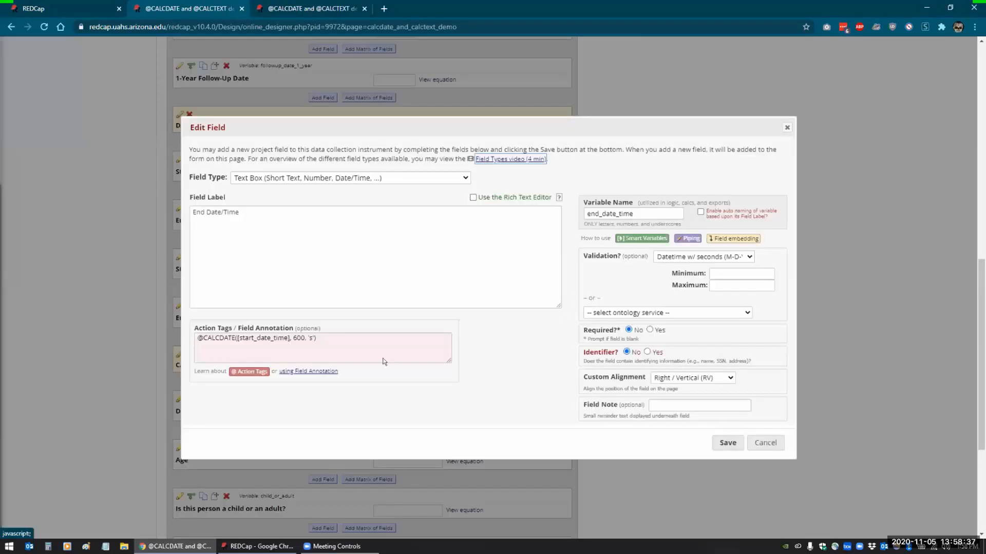
click(302, 337)
key(BackSpace)
key(BackSpace)
key(BackSpace)
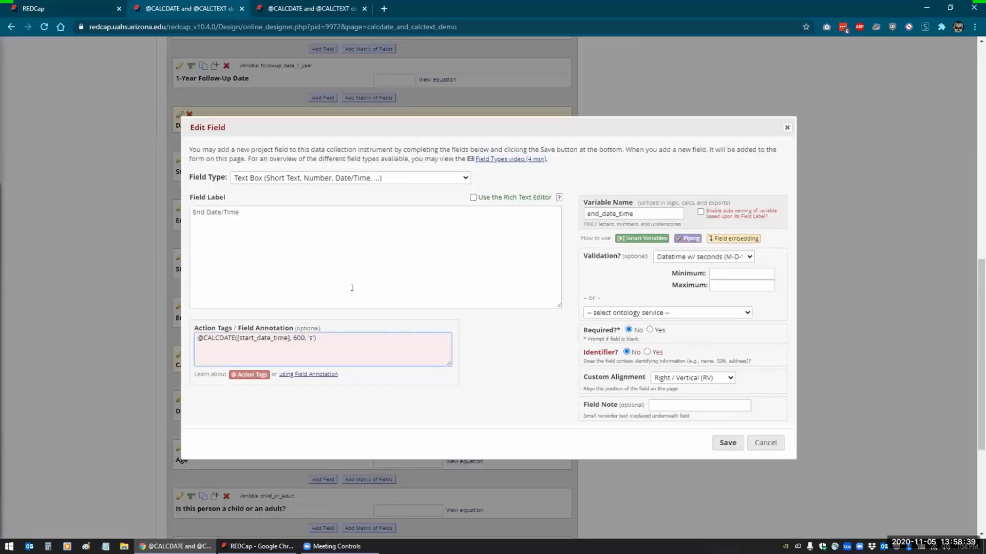
text(0)
key(Right)
key(Right)
key(Right)
key(Right)
text(')
key(Left)
key(BackSpace)
text(d)
Step: Set the End Date/Time field's validation to Date (M-D-Y) and save the field
click(748, 257)
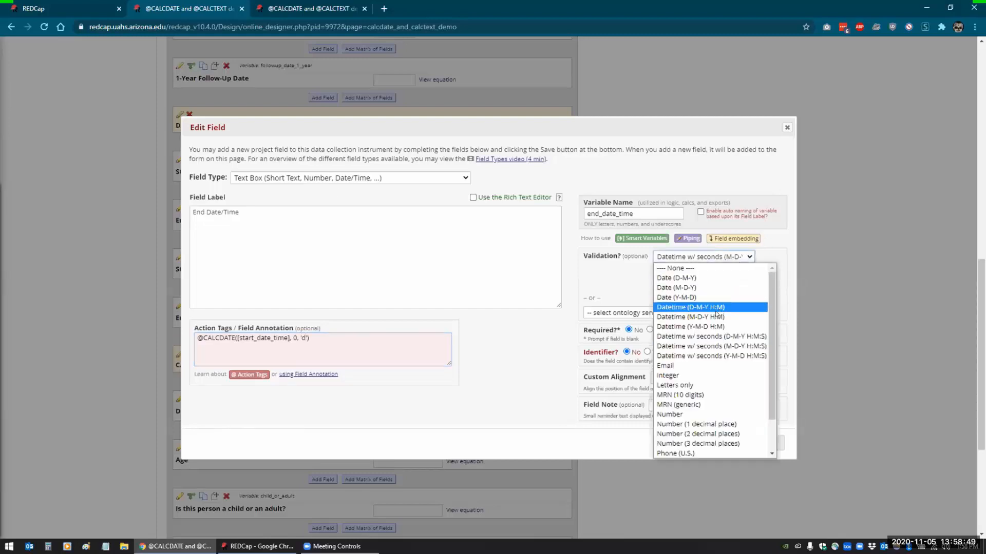
click(673, 287)
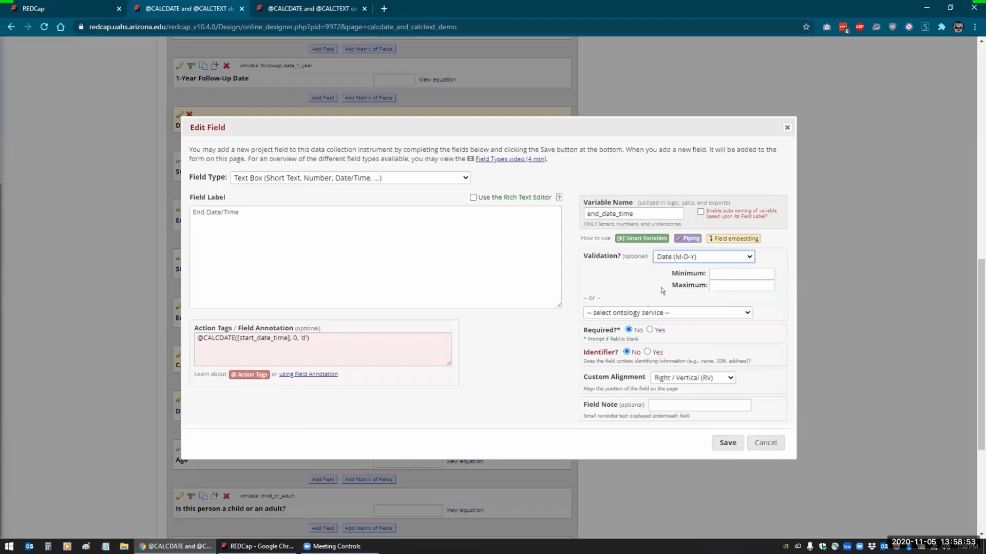
click(722, 446)
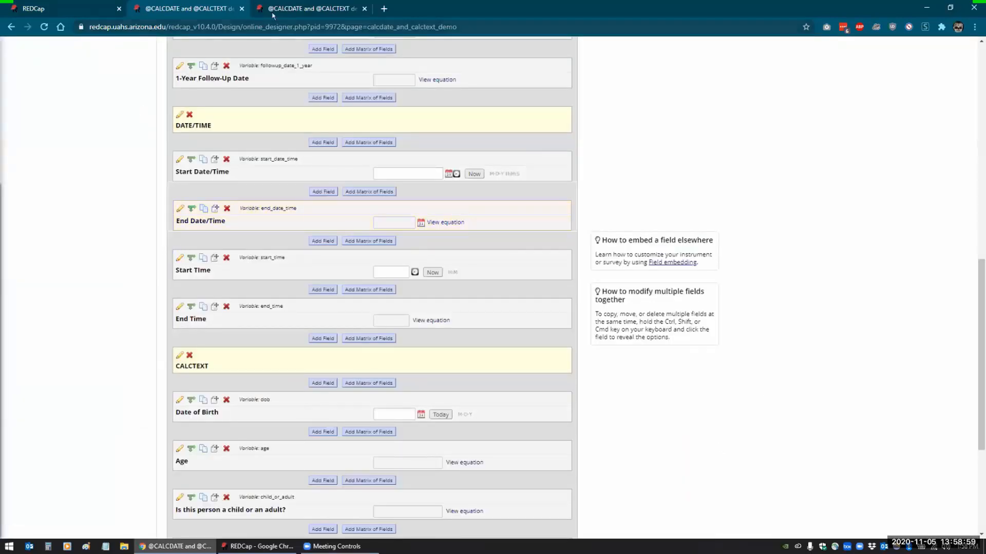
Step: Reload the data entry form, discarding the unsaved changes, and fill Start Date/Time with the current date and time
key(ctrl+Tab)
click(44, 27)
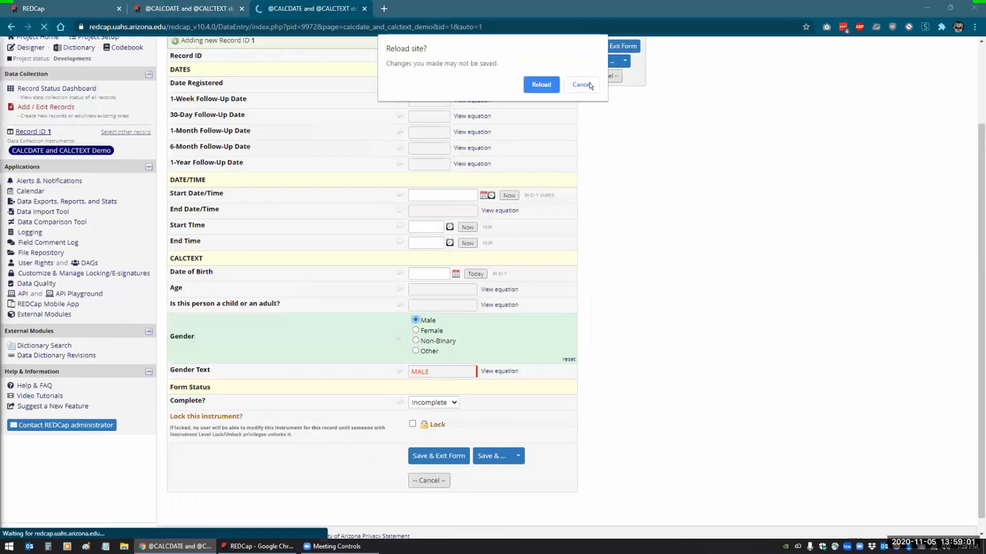
click(535, 83)
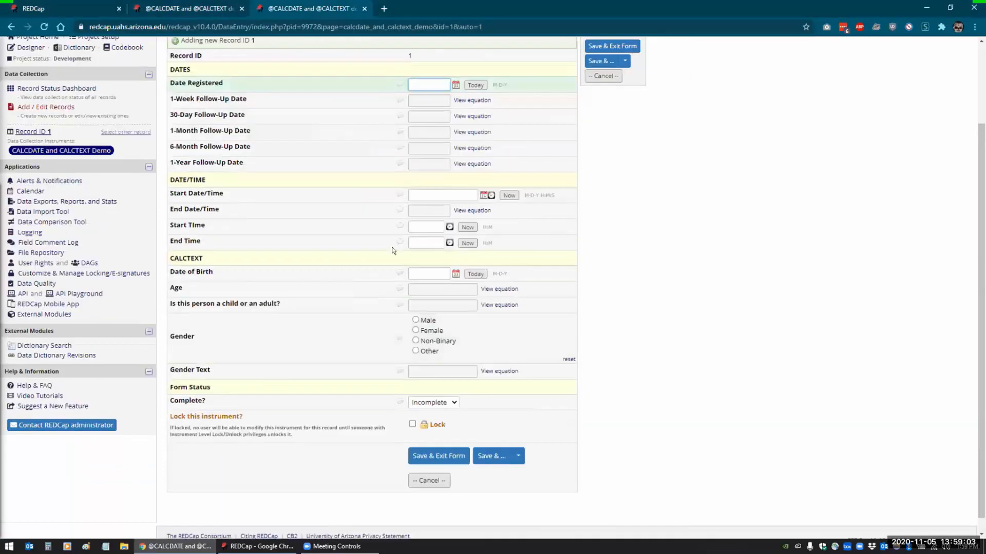
click(508, 195)
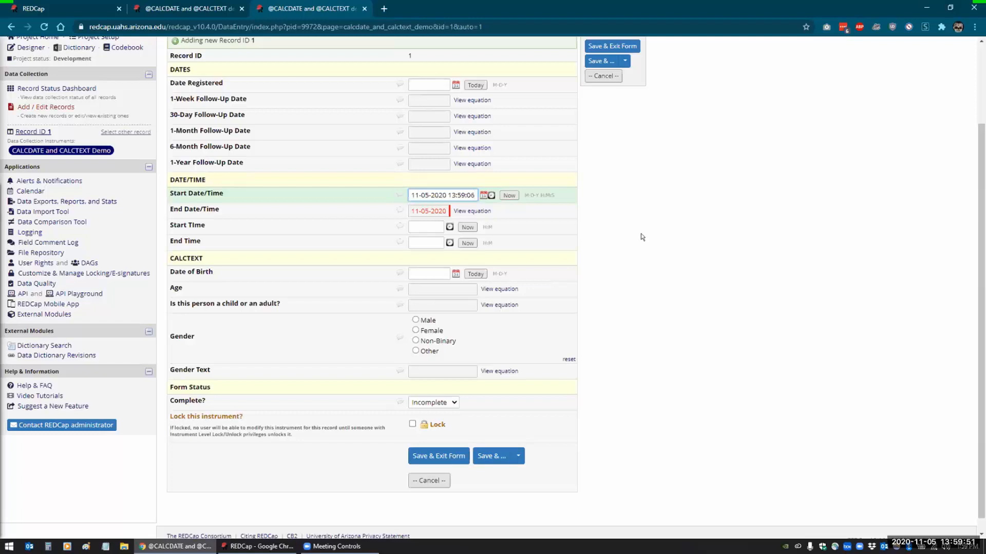
Step: Open the REDCap External Modules page on cb2.uahs.arizona.edu in a new tab and go to REDCap Video Tutorials
click(384, 9)
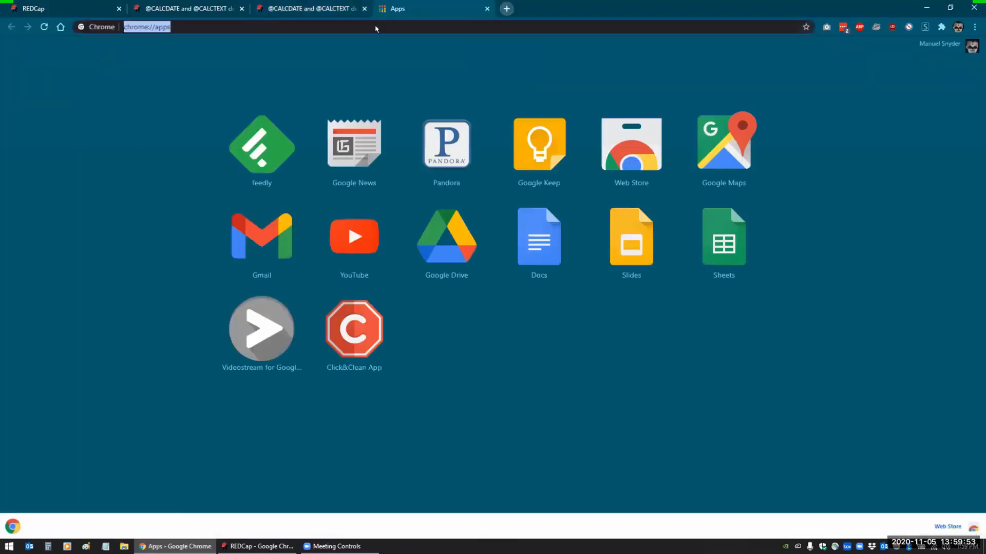
text(cb2.uahs.arizona.edu)
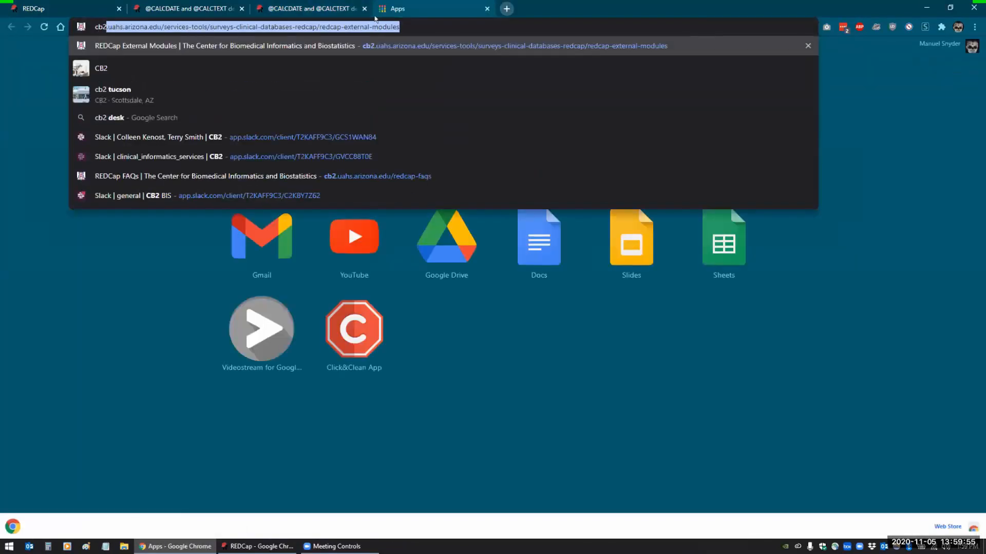
key(Return)
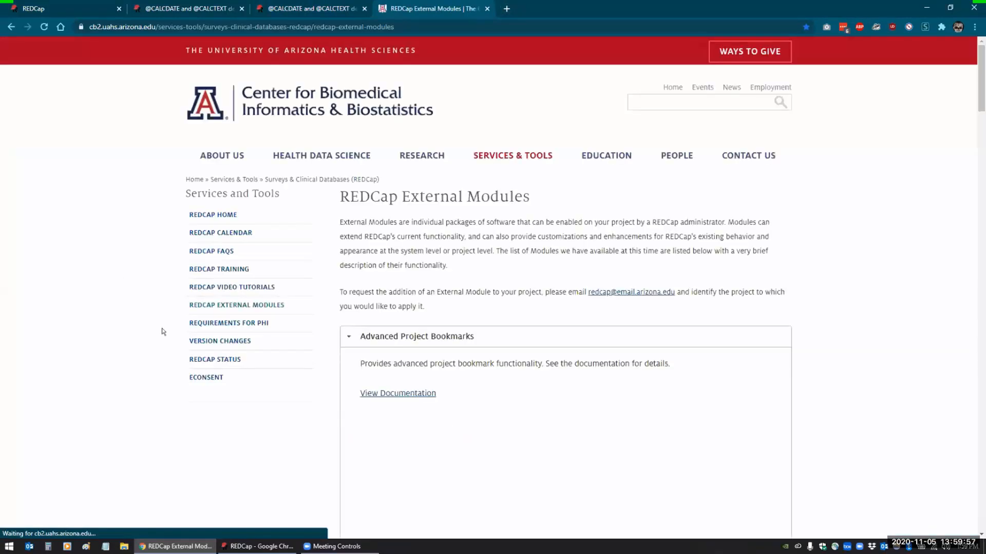
click(211, 291)
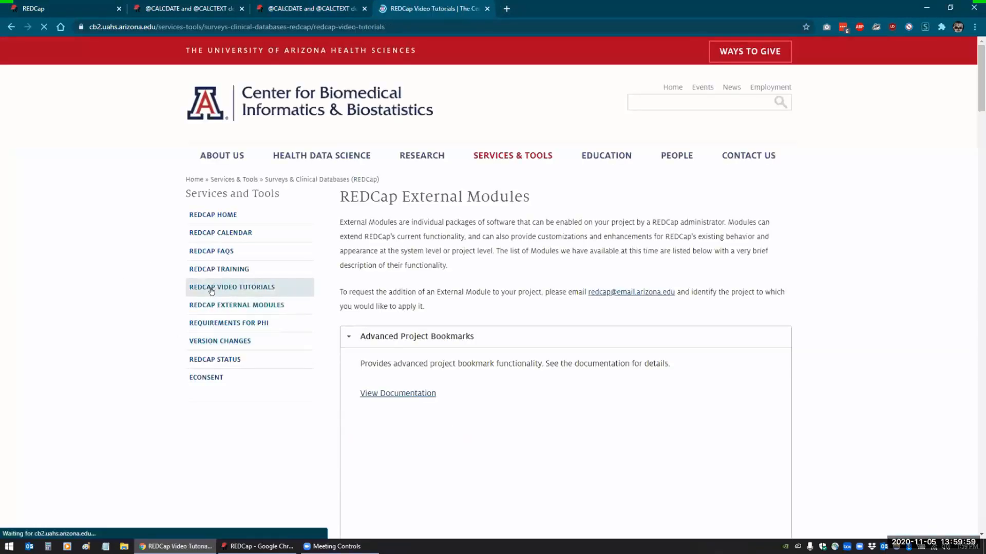
click(389, 26)
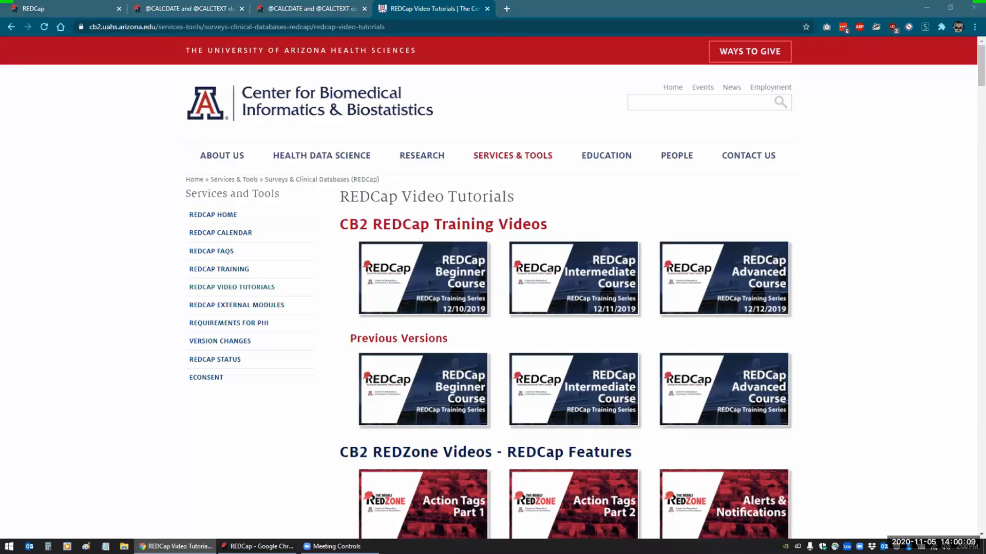
Step: Look through the REDCap video tutorials from the training videos down to the REDZone External Modules section
click(830, 237)
scroll(830, 239, down, 3)
scroll(830, 240, down, 6)
scroll(831, 240, down, 1)
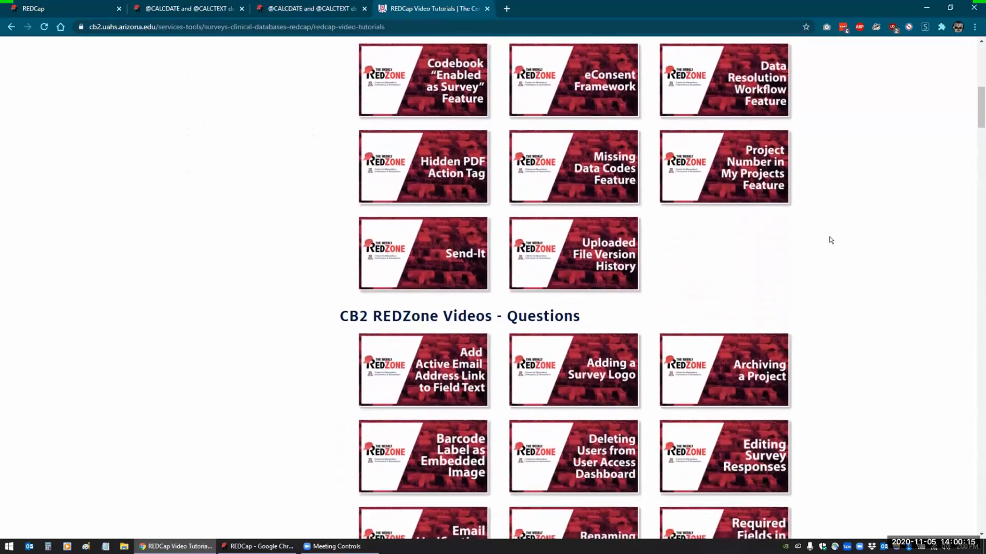
scroll(831, 240, down, 5)
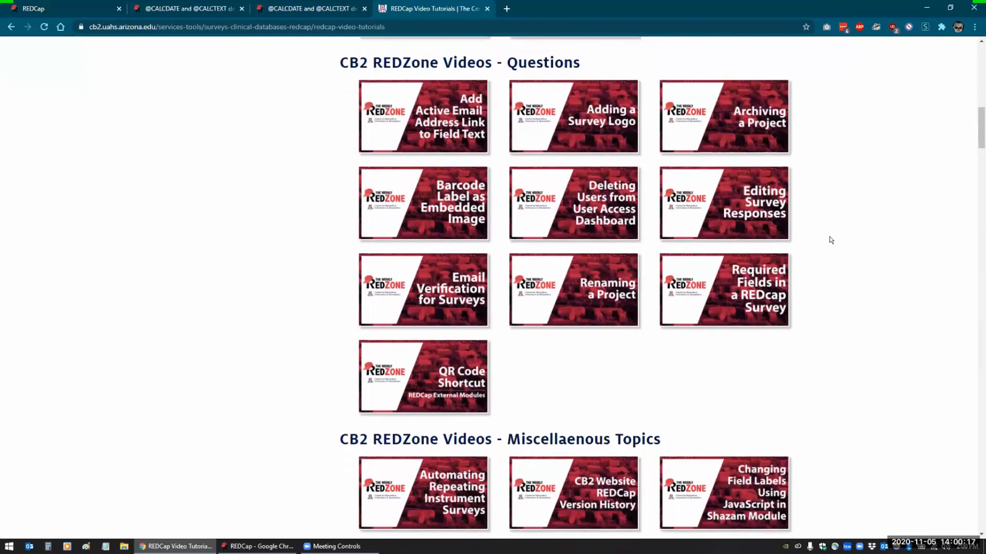
scroll(831, 240, down, 2)
scroll(831, 241, down, 8)
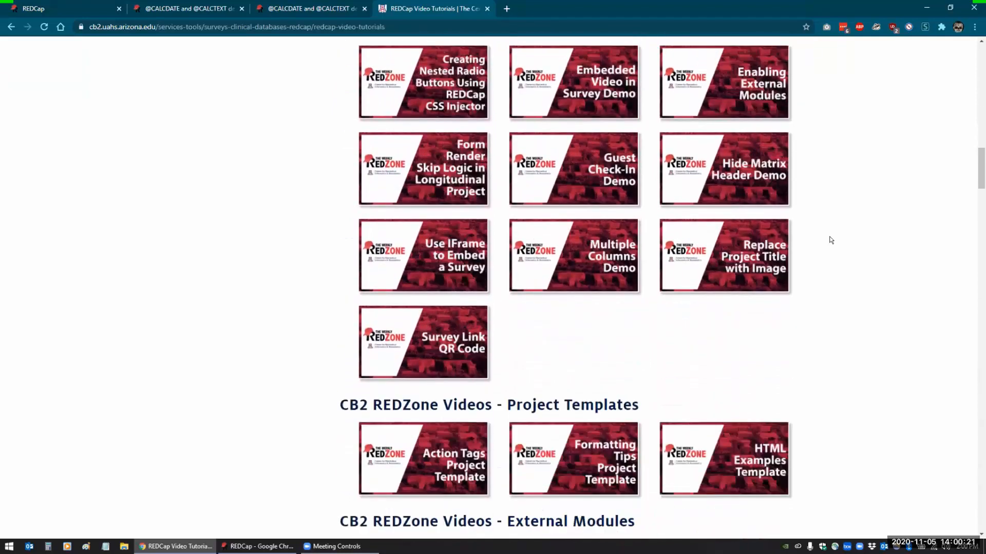
scroll(831, 240, down, 8)
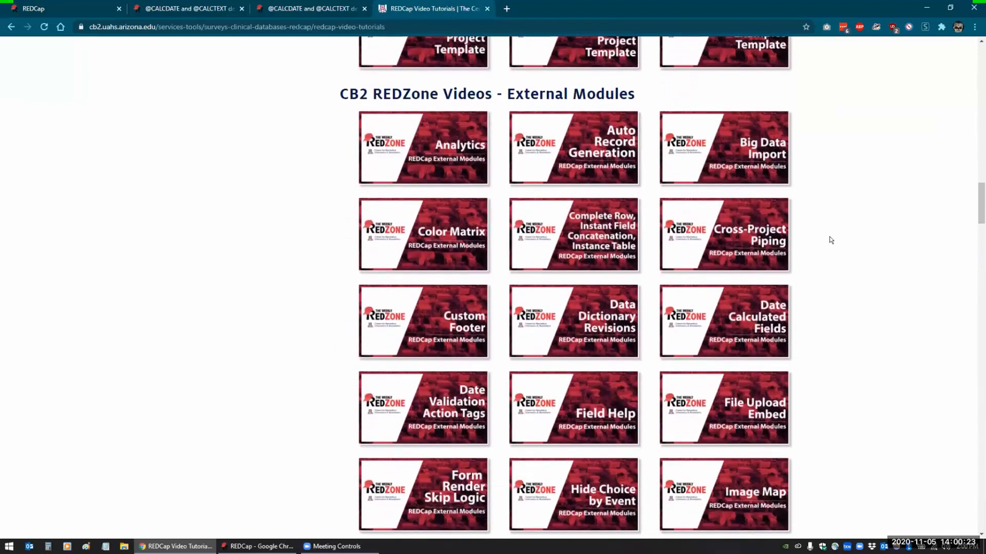
scroll(831, 240, down, 1)
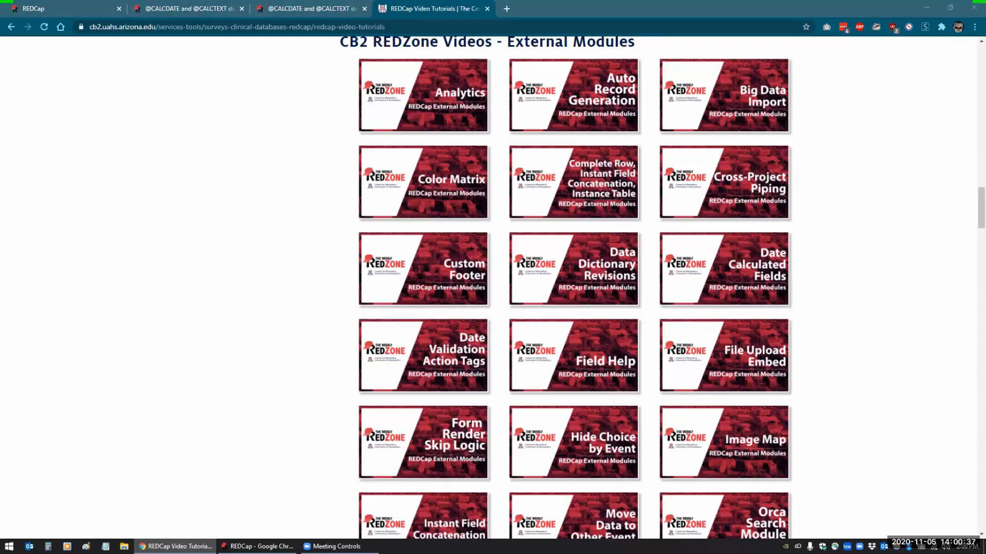
click(825, 74)
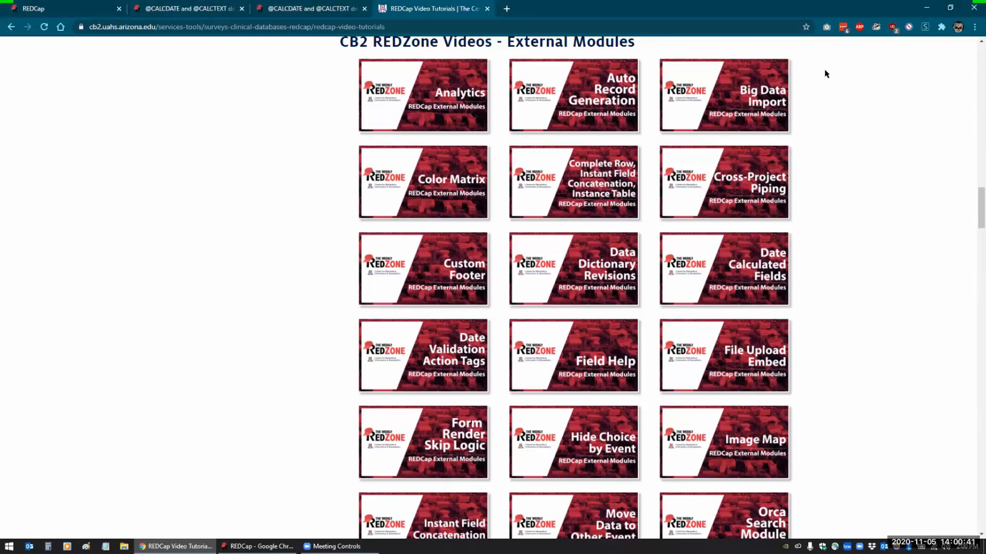